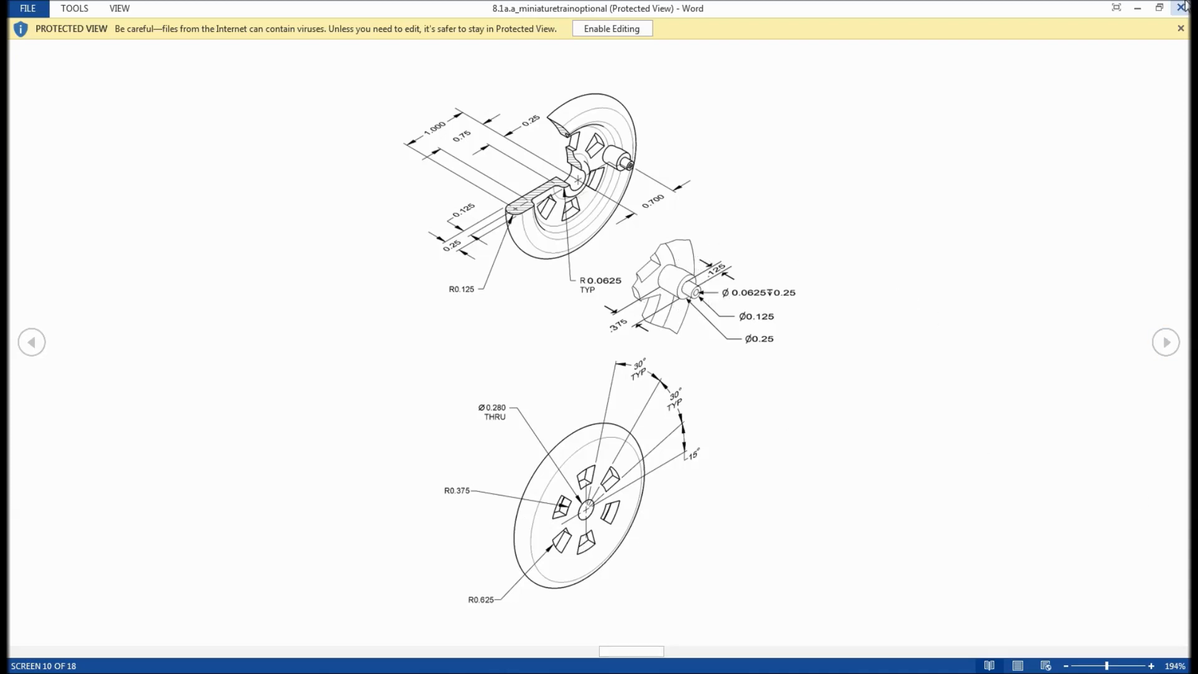
# Step: Switch to Autodesk Inventor and create a new part from the English Standard (in).ipt template
pyautogui.click(760, 659)
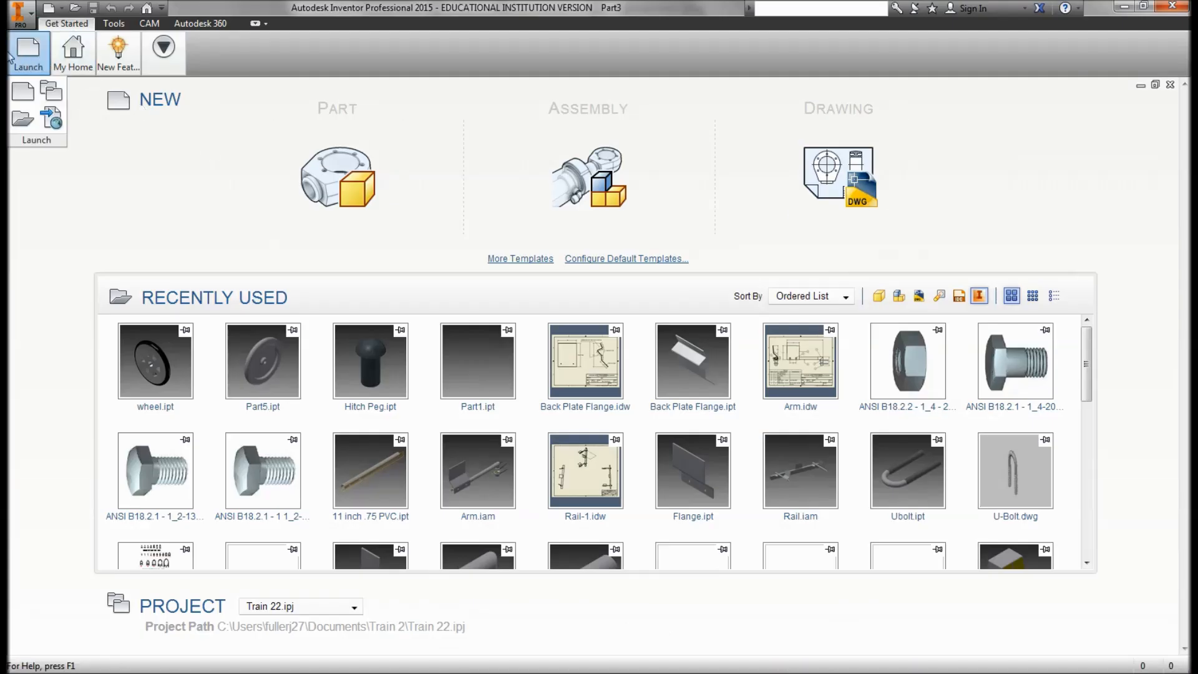
pyautogui.click(23, 91)
pyautogui.click(596, 202)
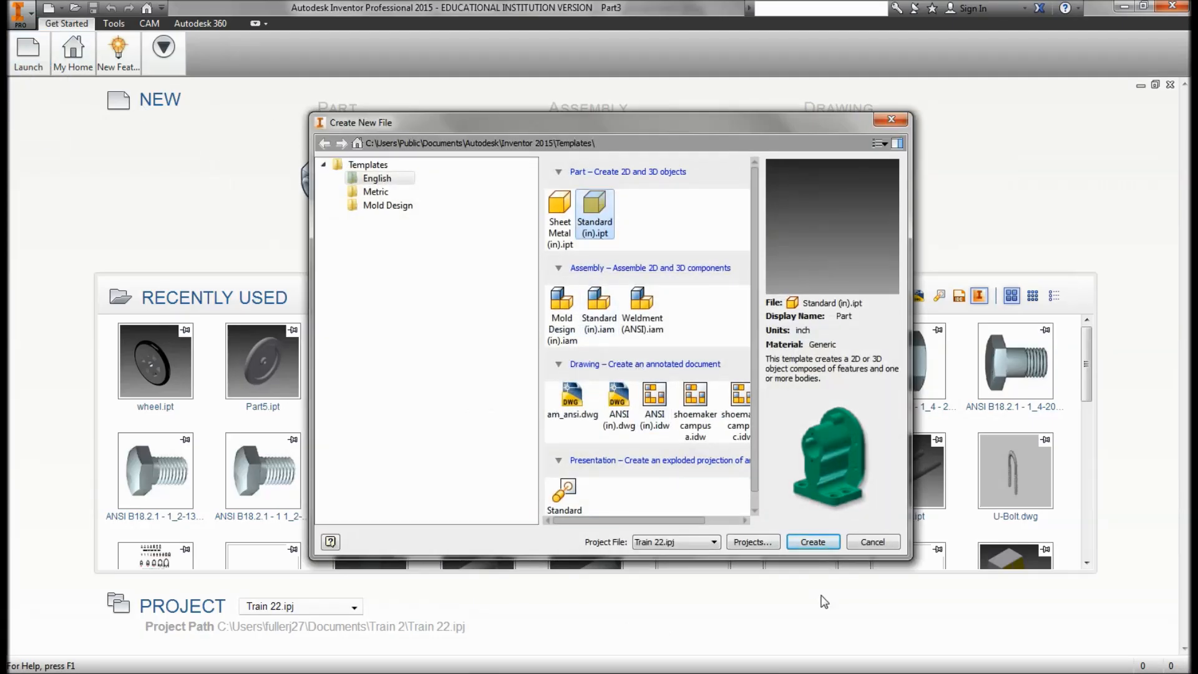
pyautogui.click(814, 540)
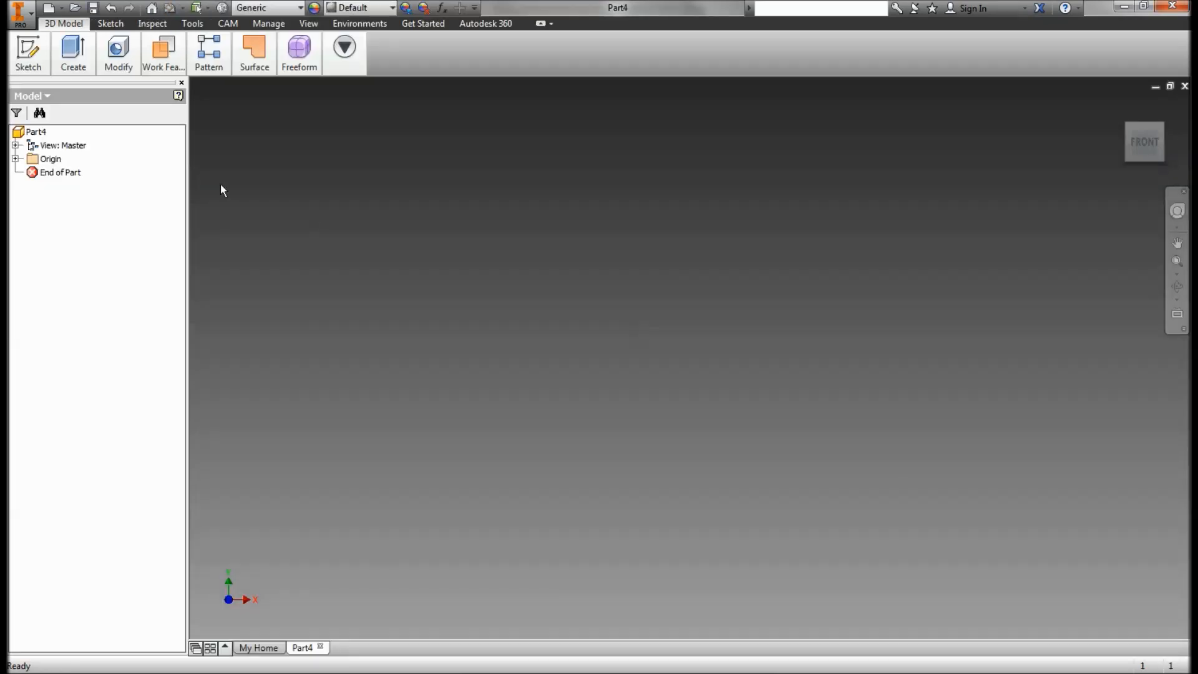
# Step: Start a 2D sketch on the front-facing XY origin plane
pyautogui.click(28, 53)
pyautogui.click(23, 91)
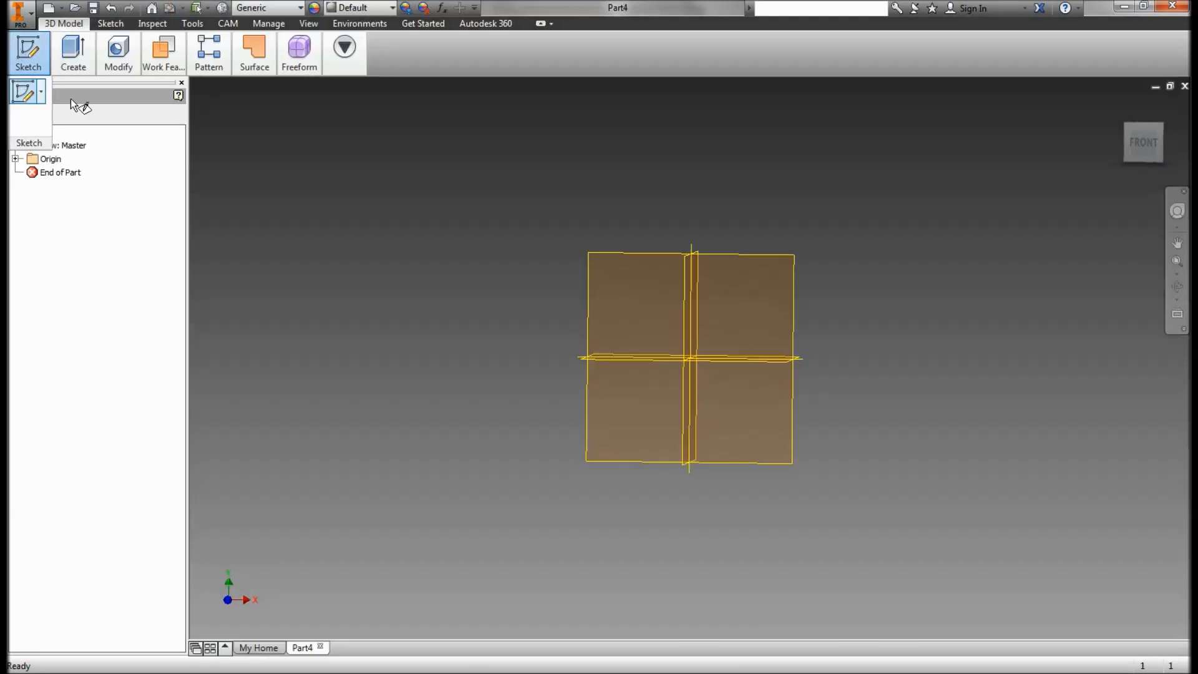
pyautogui.click(630, 215)
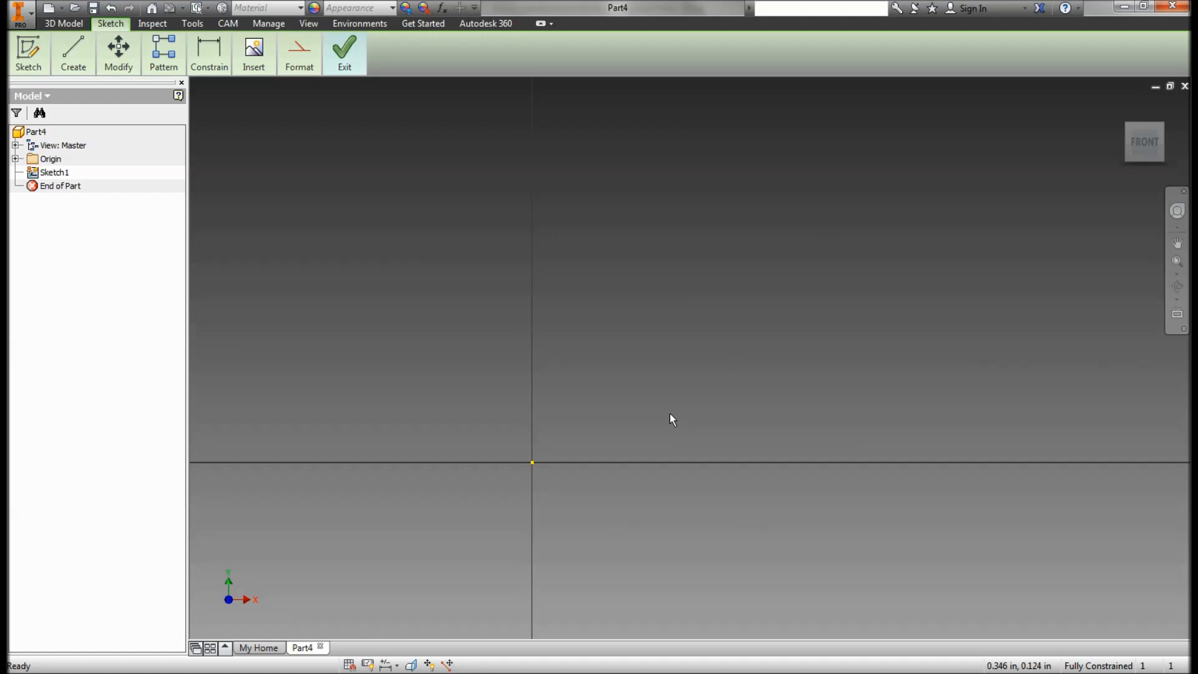
# Step: Draw a vertical line about 1.07 in long on the vertical axis, starting about 0.4 in above the origin
pyautogui.moveTo(572, 377)
pyautogui.mouseDown(button='middle')
pyautogui.moveTo(462, 415)
pyautogui.moveTo(454, 433)
pyautogui.mouseUp(button='middle')
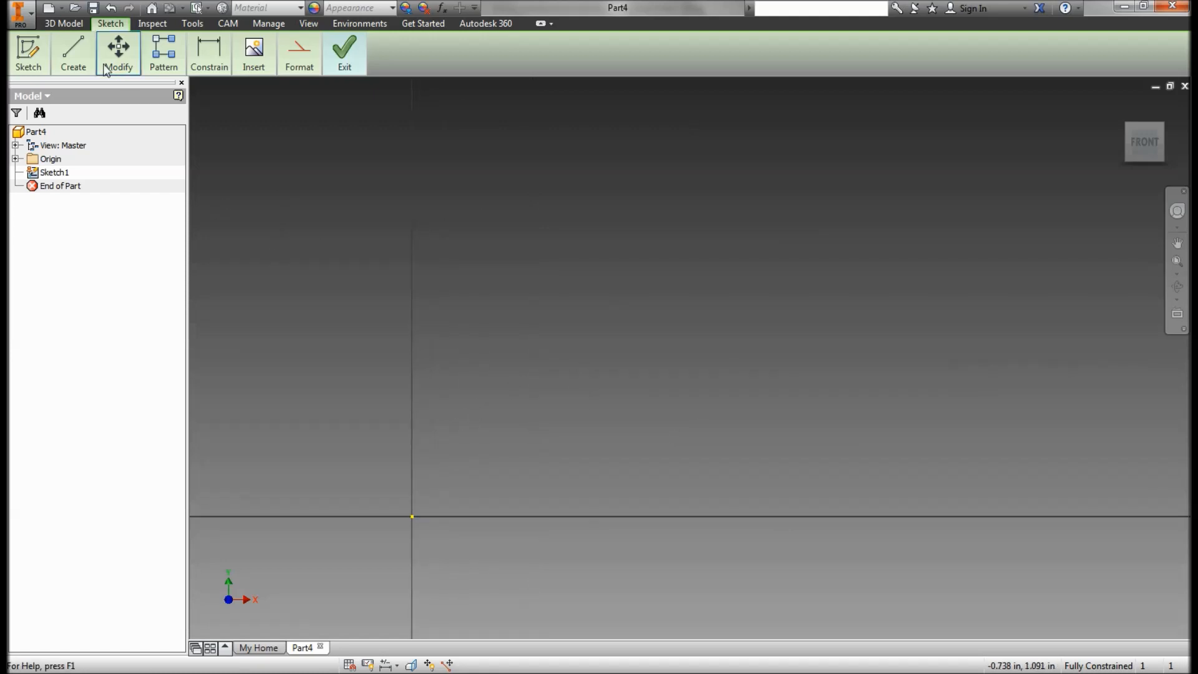
pyautogui.click(73, 53)
pyautogui.scroll(-4, 426, 373)
pyautogui.scroll(6, 427, 373)
pyautogui.scroll(2, 428, 378)
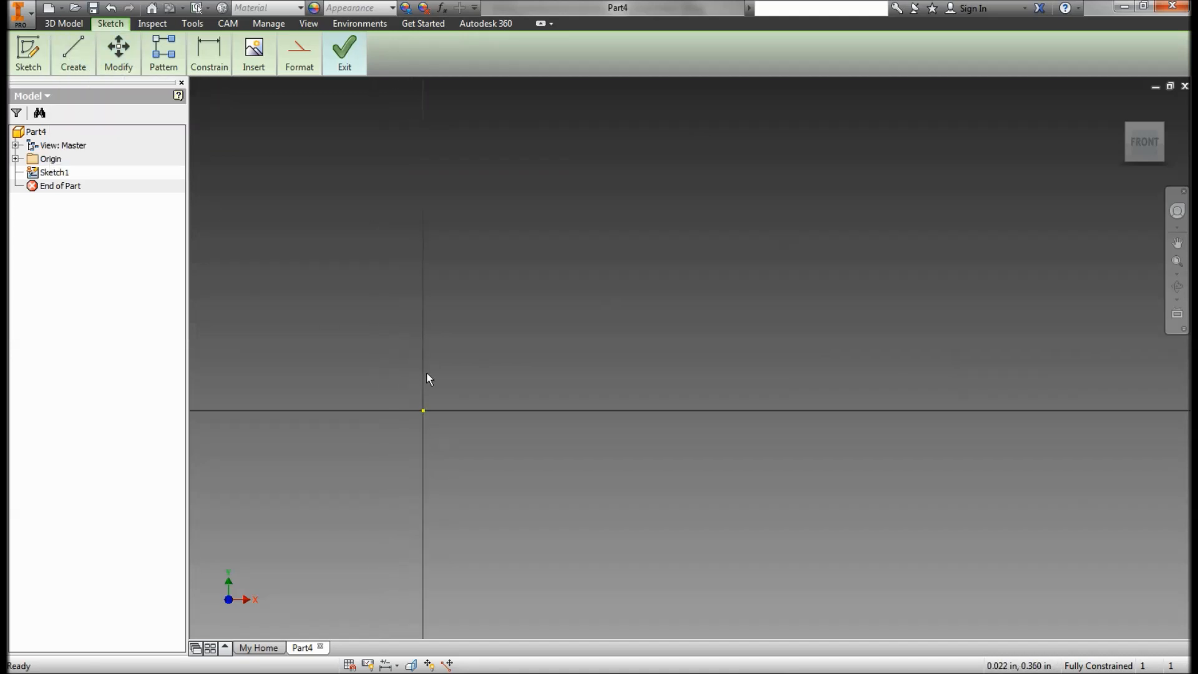
pyautogui.moveTo(508, 325); pyautogui.dragTo(517, 441, button='middle')
pyautogui.click(73, 53)
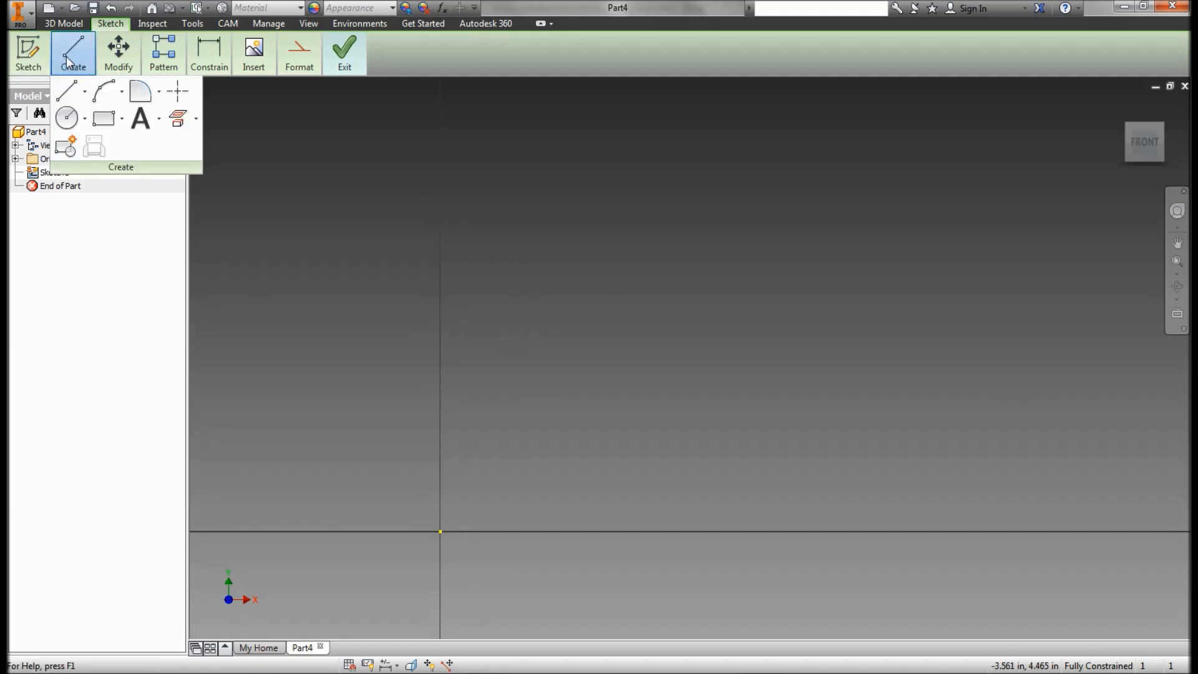
pyautogui.click(67, 91)
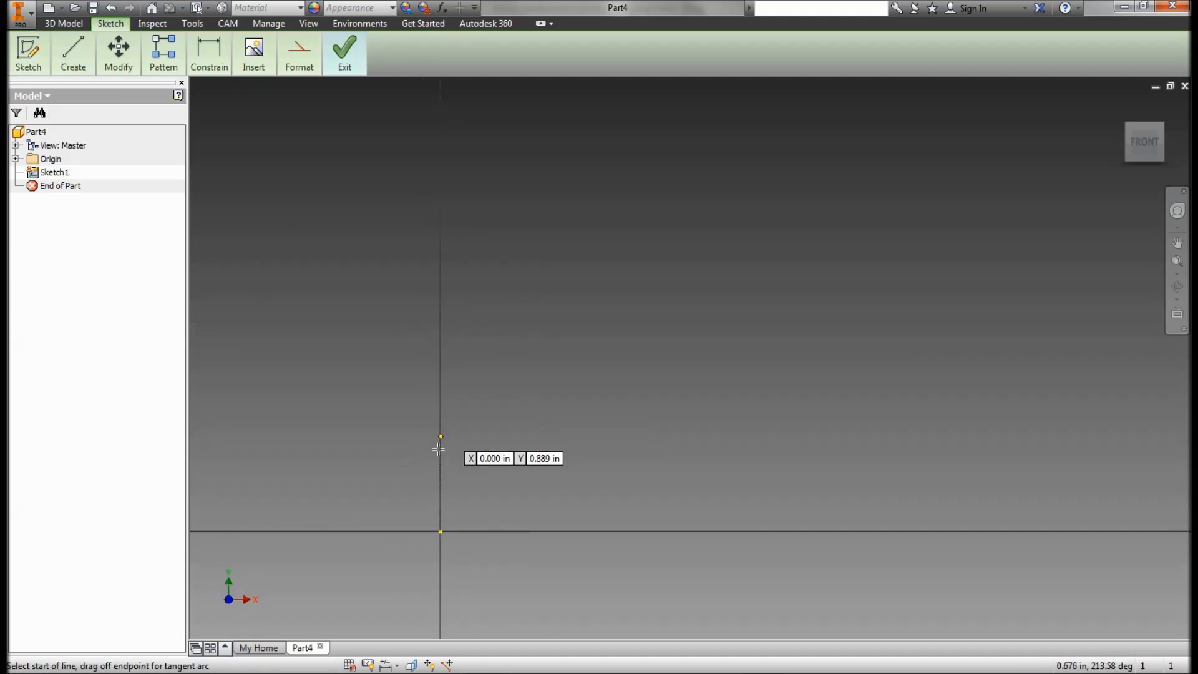
pyautogui.click(439, 486)
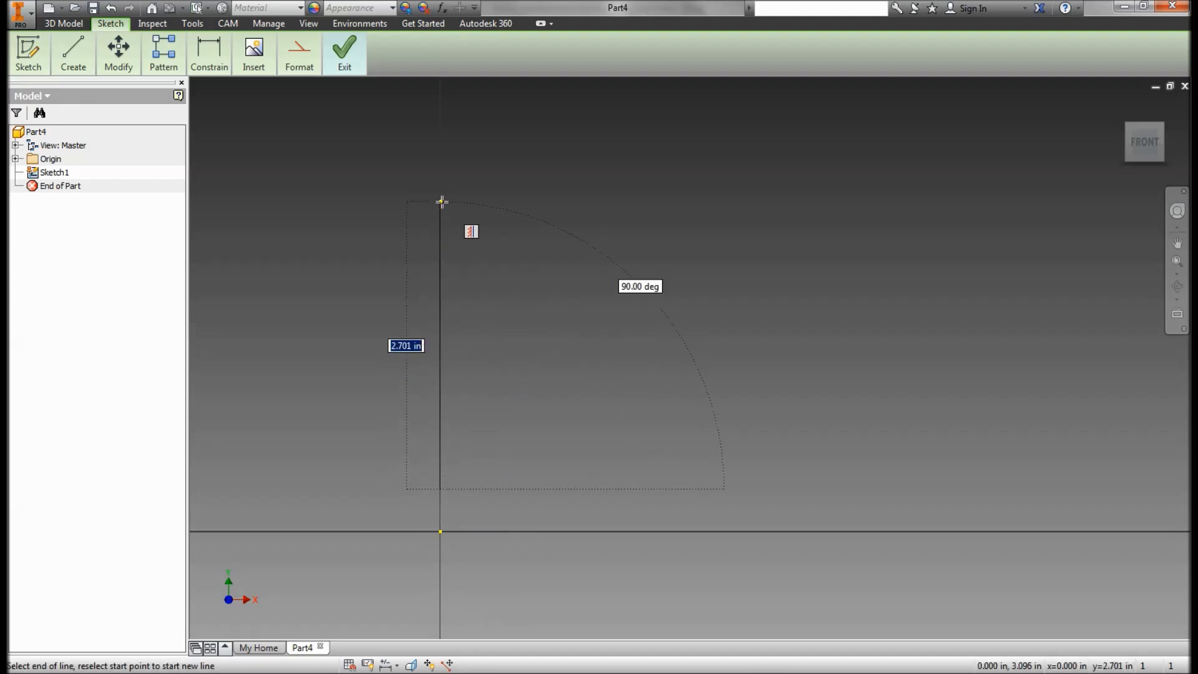
pyautogui.click(439, 376)
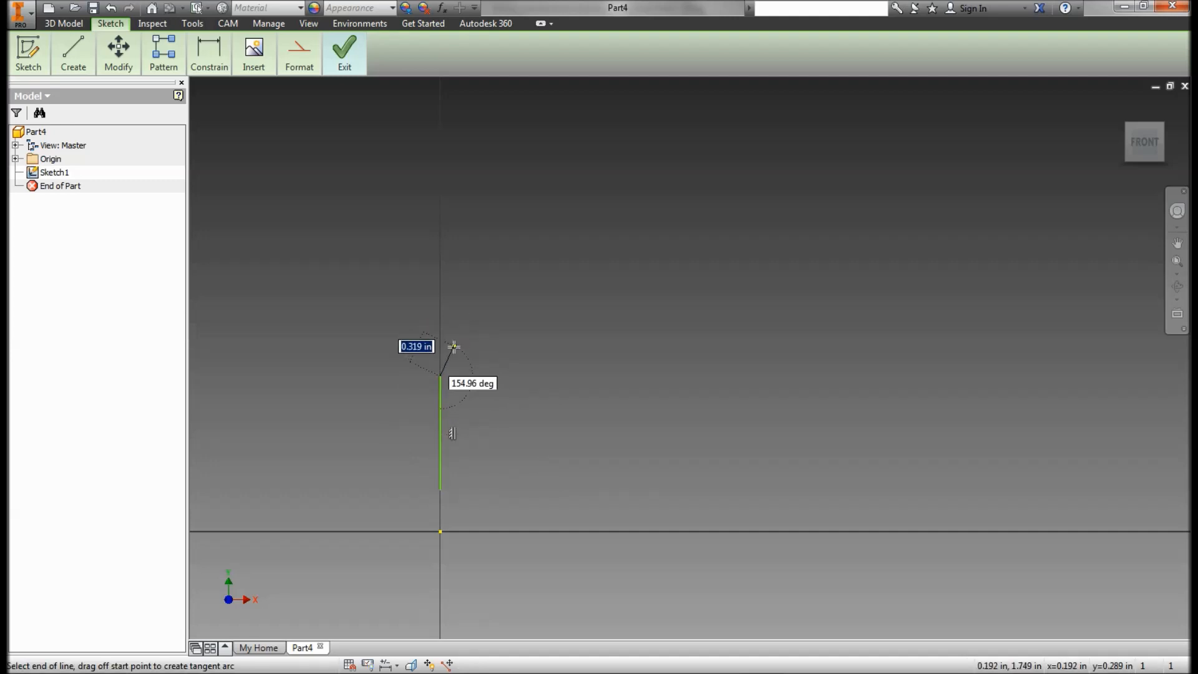
pyautogui.press('Escape')
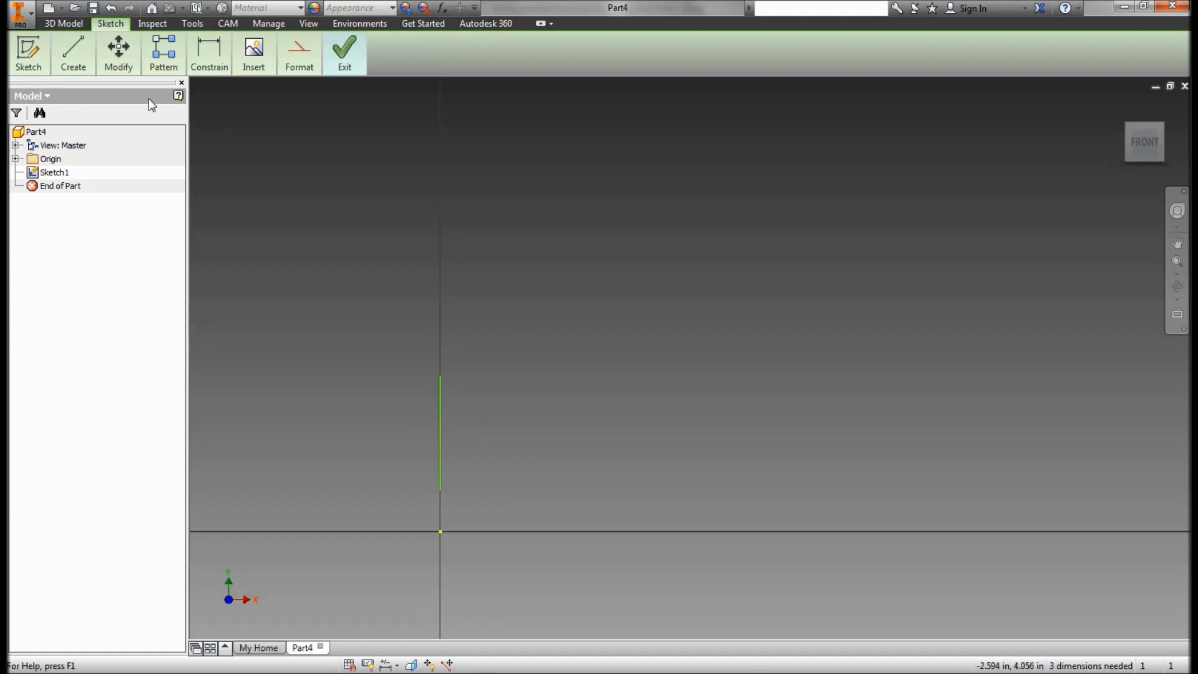
# Step: Draw a 0.25 in diameter circle just to the right of the vertical line's upper end
pyautogui.click(75, 49)
pyautogui.click(68, 118)
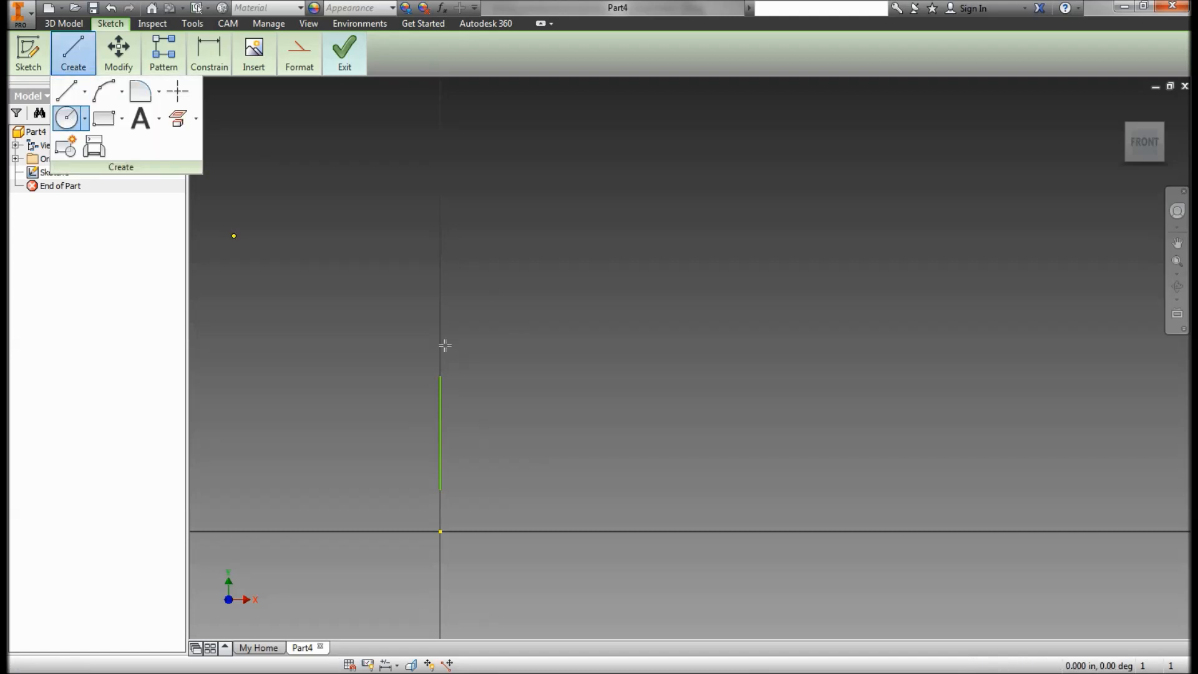
pyautogui.click(472, 368)
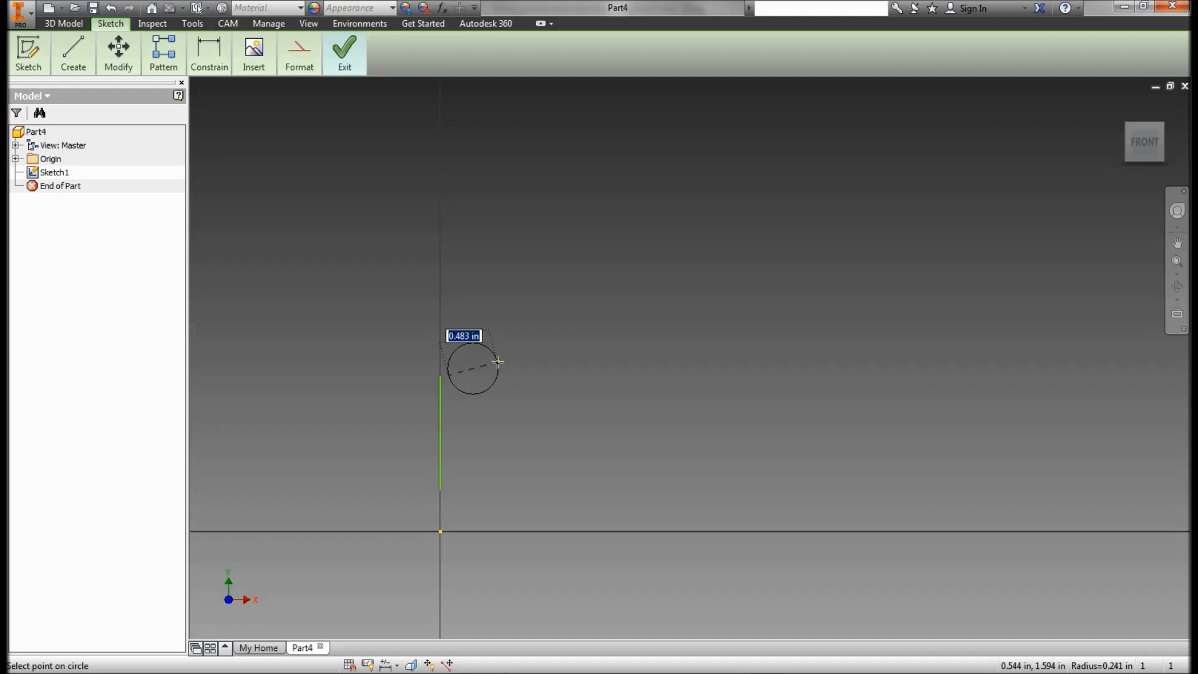
pyautogui.write('.25')
pyautogui.press('Return')
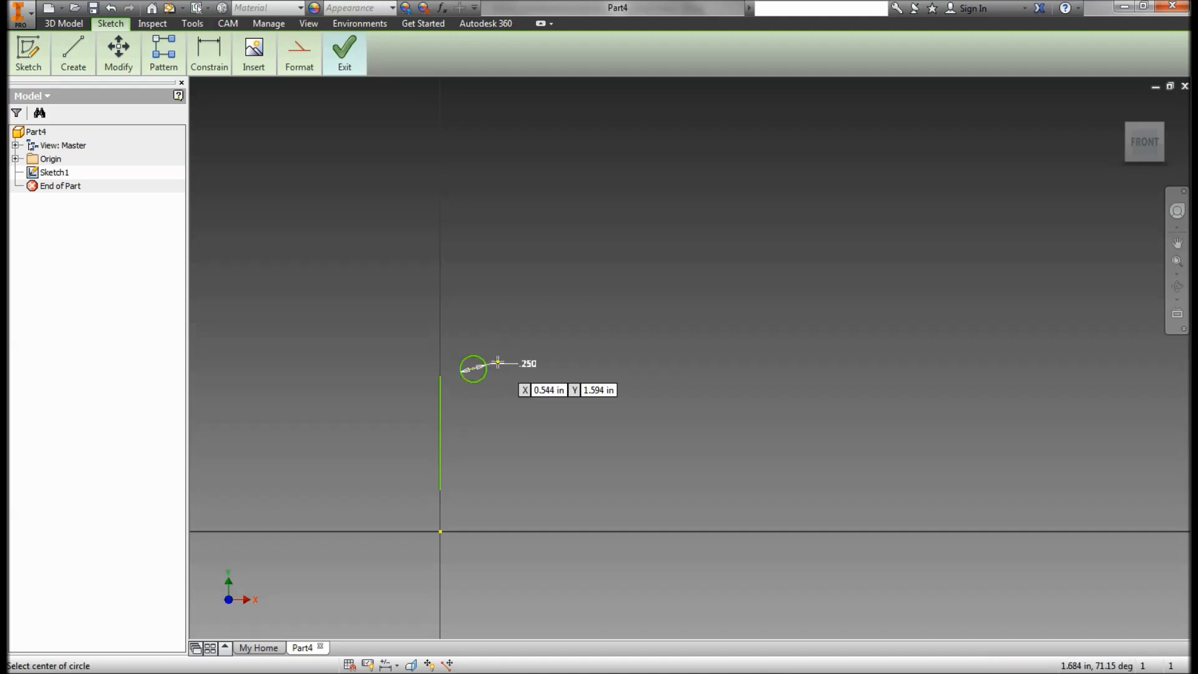
# Step: Make the circle tangent to the vertical line
pyautogui.scroll(3, 493, 369)
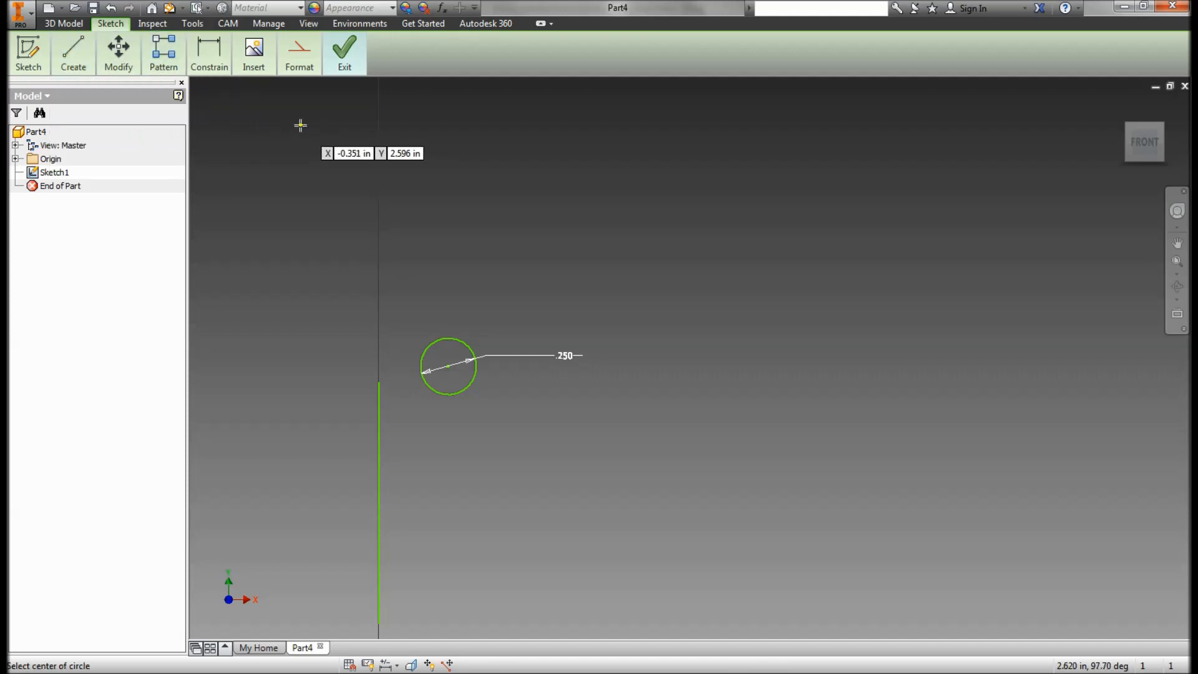
pyautogui.moveTo(212, 62)
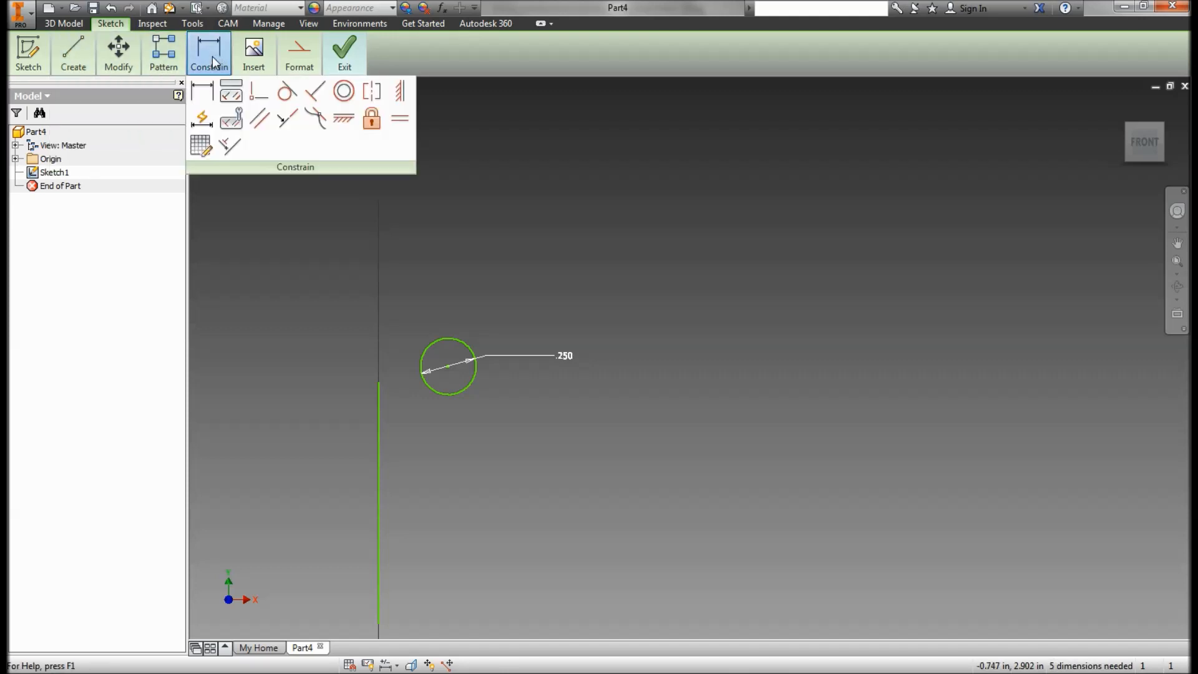
pyautogui.click(290, 95)
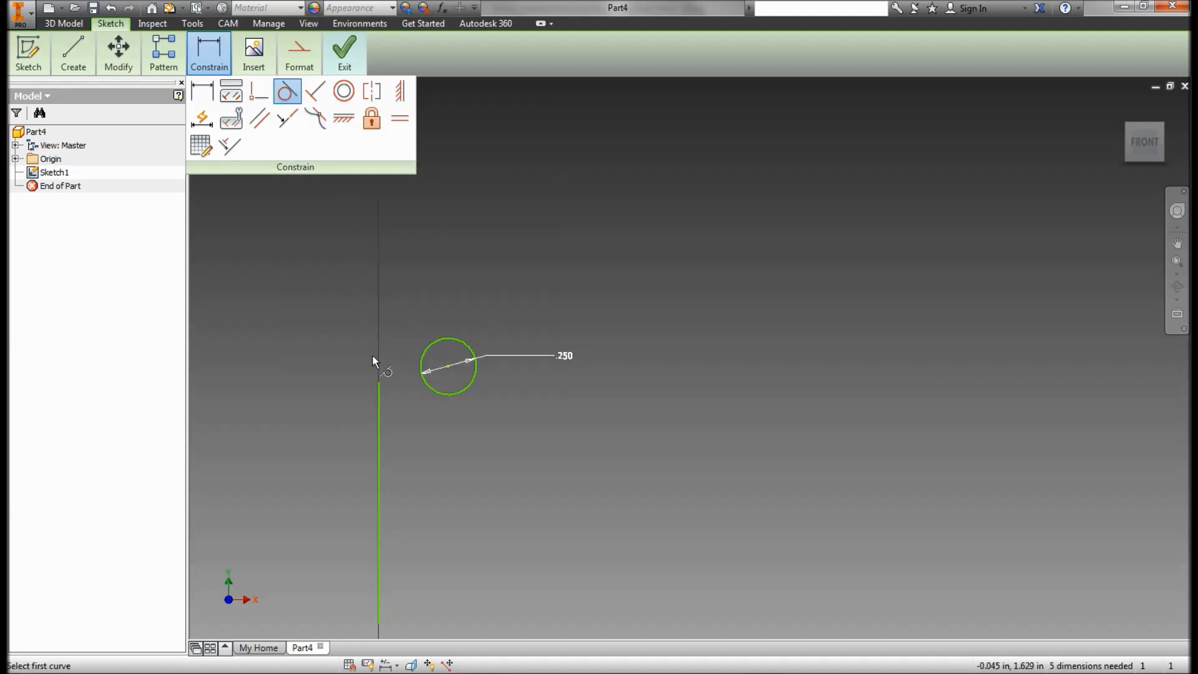
pyautogui.click(421, 365)
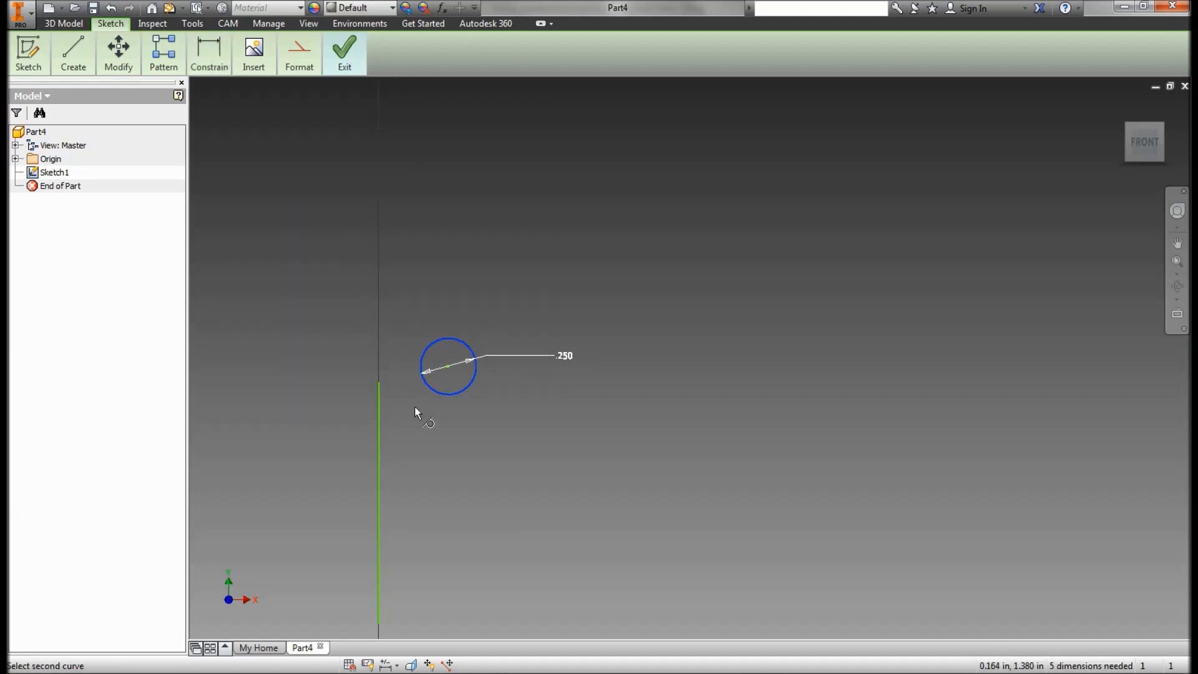
pyautogui.click(380, 418)
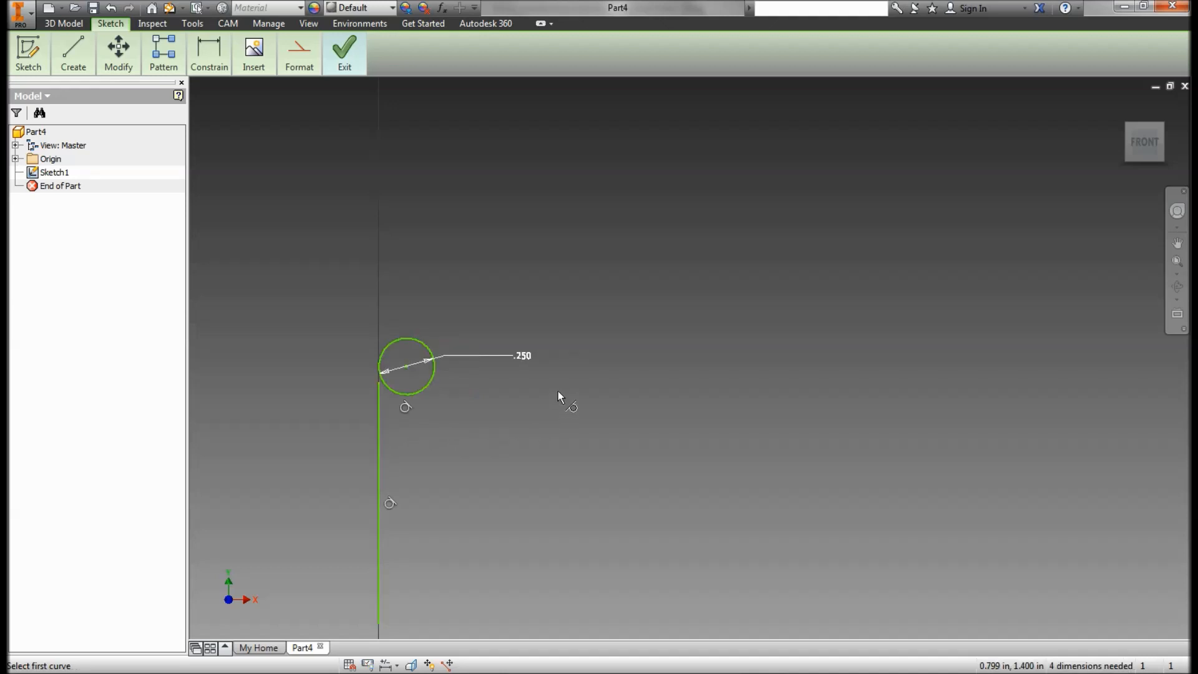
# Step: Align the circle's center horizontally with the upper endpoint of the vertical line
pyautogui.moveTo(201, 54)
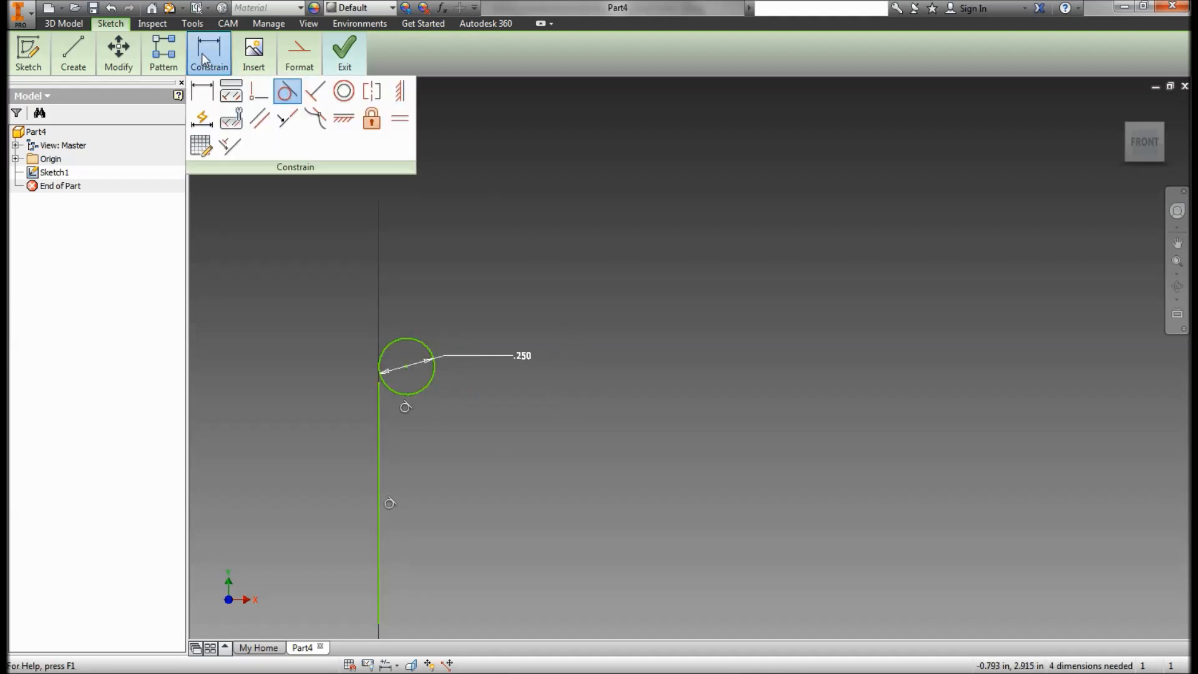
pyautogui.click(347, 119)
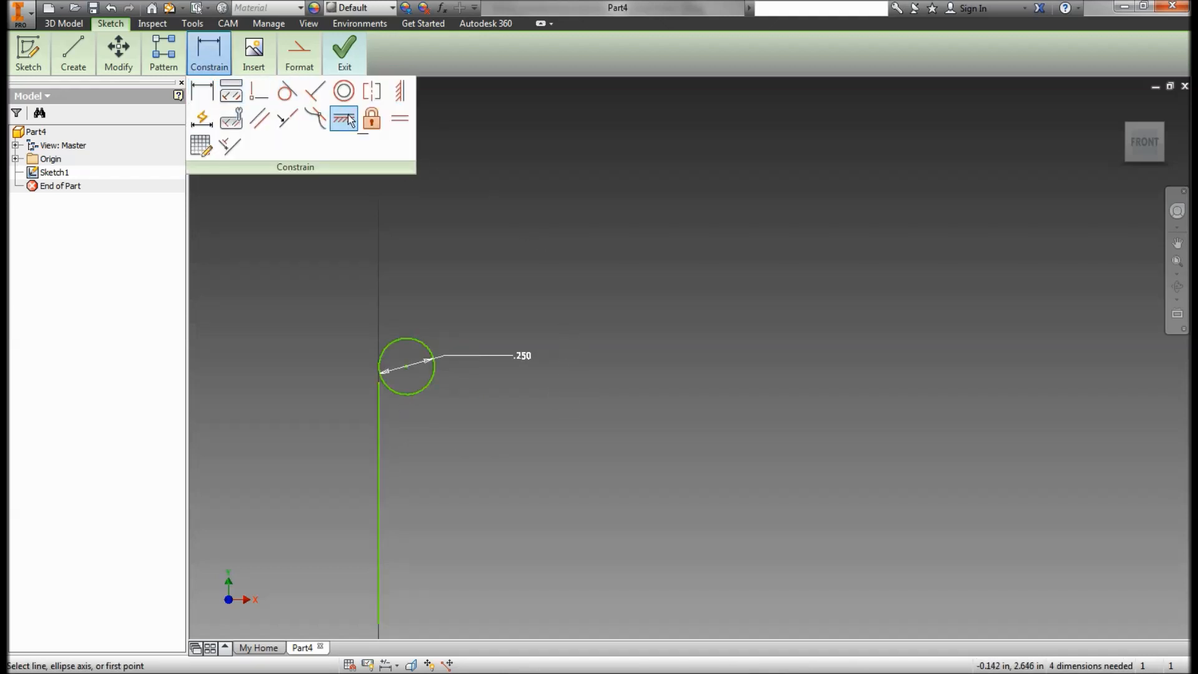
pyautogui.click(378, 381)
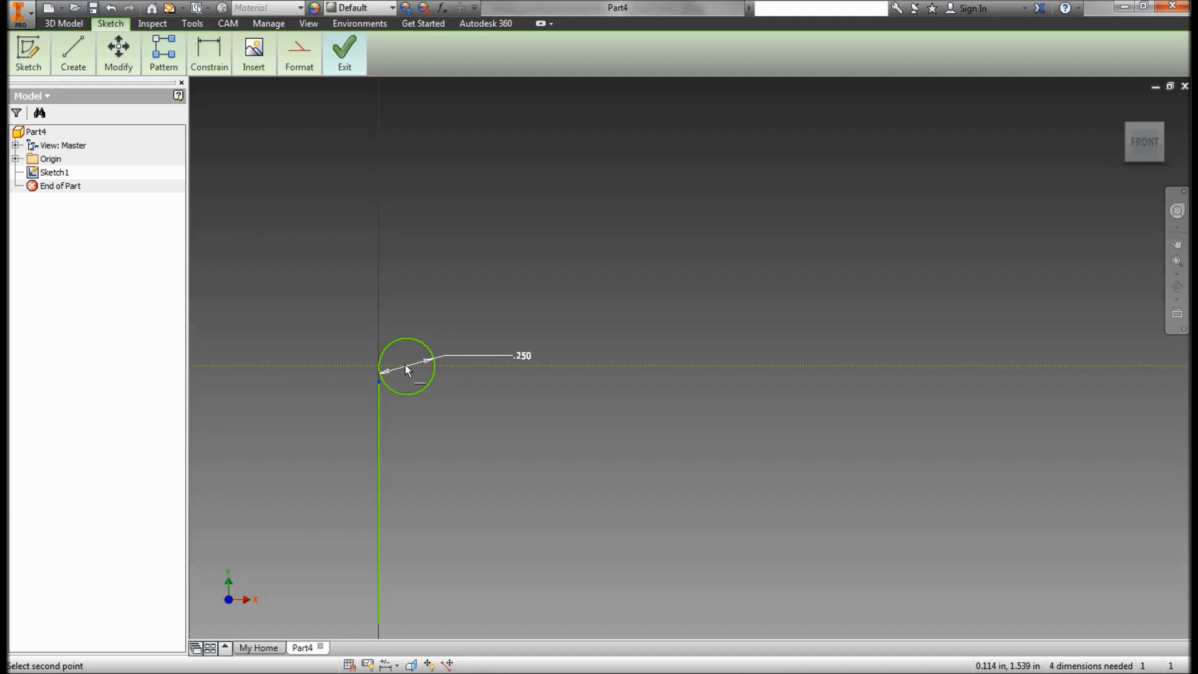
pyautogui.click(406, 365)
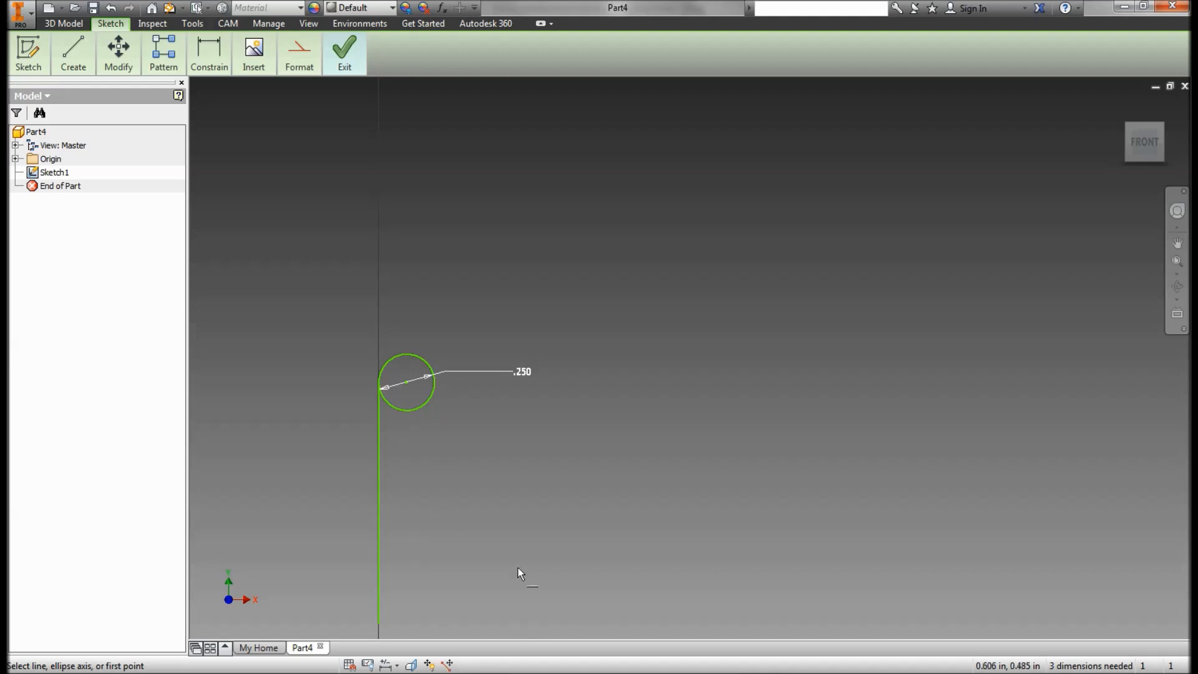
# Step: From the circle's right quadrant, draw a line about 0.31 in straight down, then about 0.125 in horizontally inward to below the circle's center
pyautogui.moveTo(526, 416)
pyautogui.mouseDown(button='middle')
pyautogui.moveTo(634, 342)
pyautogui.moveTo(586, 267)
pyautogui.mouseUp(button='middle')
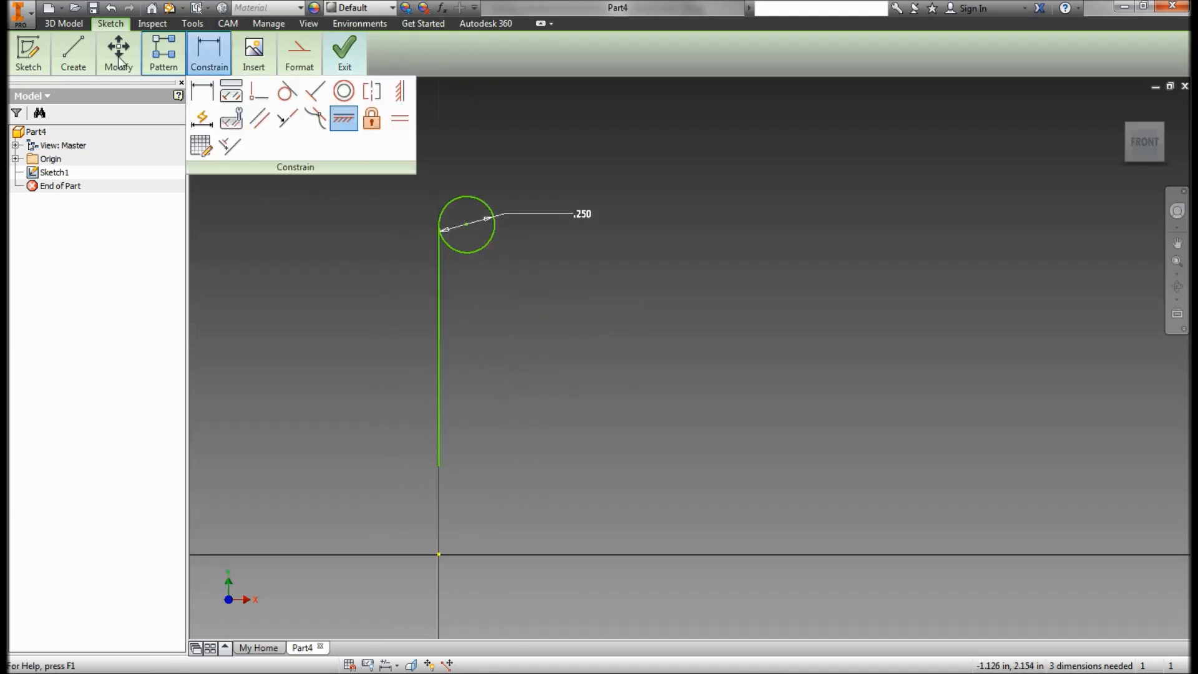
pyautogui.moveTo(73, 63)
pyautogui.click(67, 91)
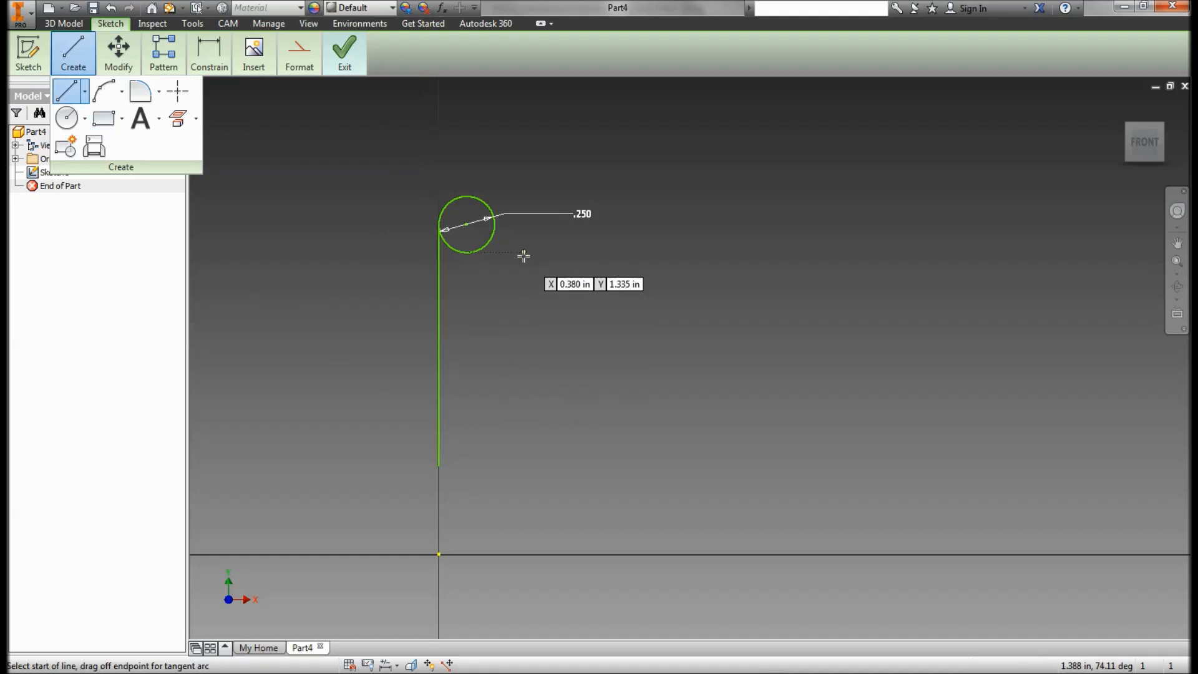
pyautogui.scroll(3, 509, 252)
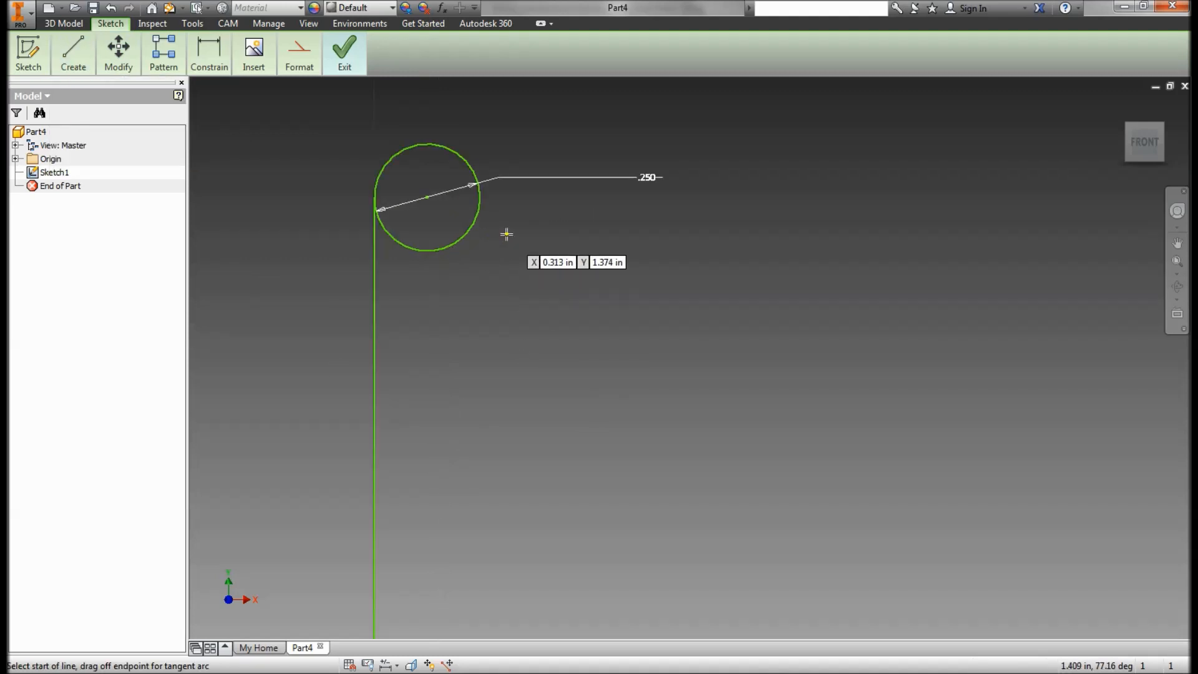
pyautogui.click(480, 197)
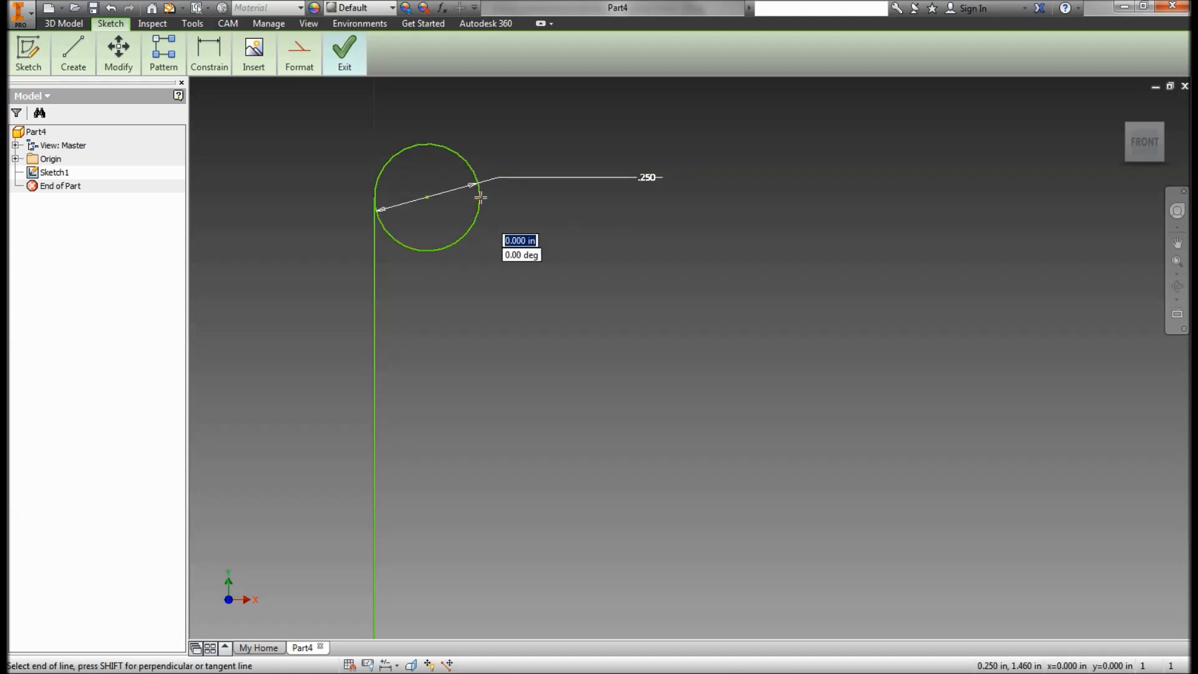
pyautogui.click(479, 331)
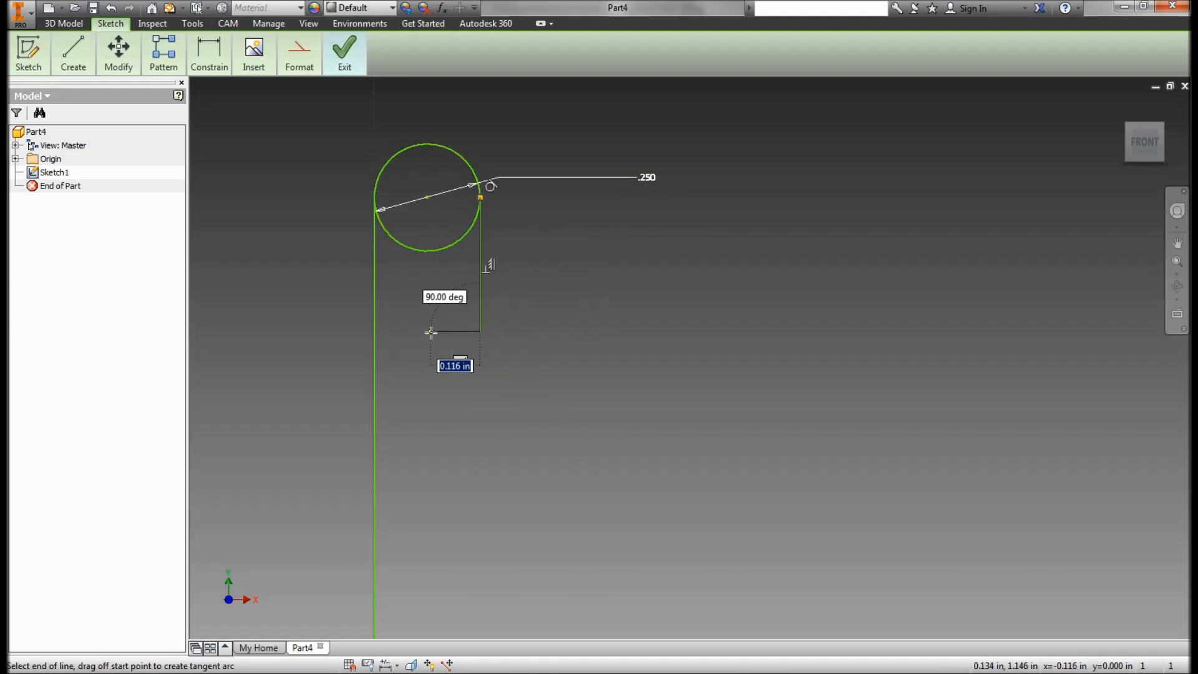
pyautogui.click(427, 332)
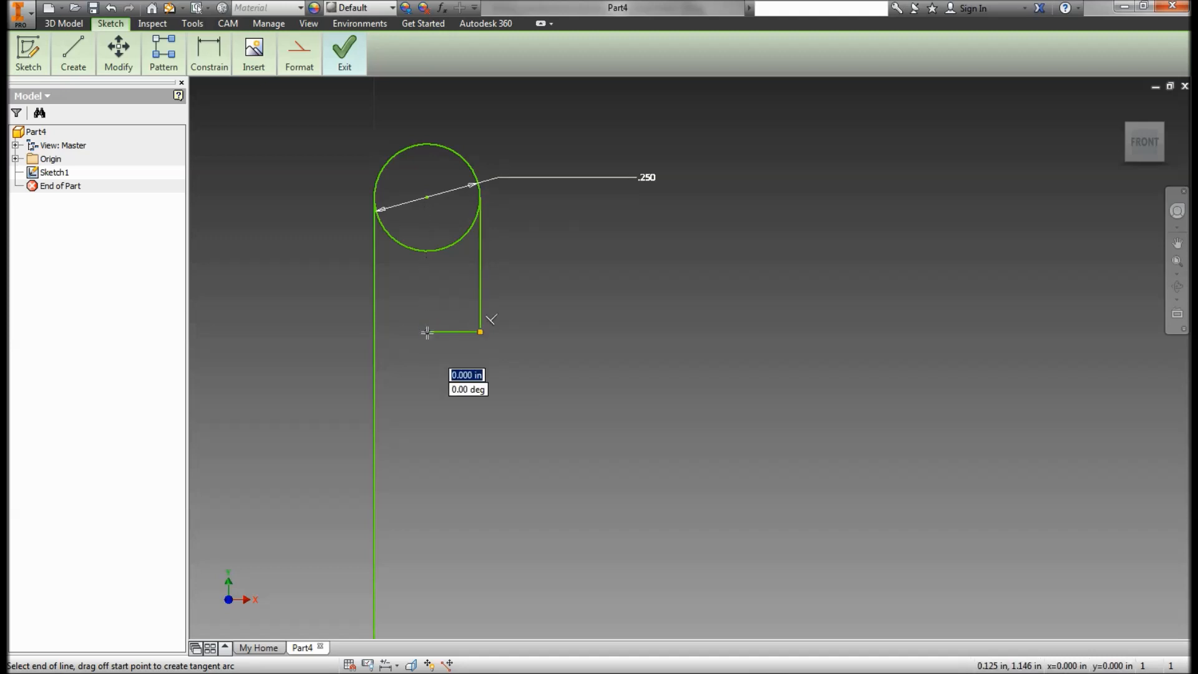
# Step: Continue the profile about 0.6 in down, 0.125 in outward and 0.15 in down, closing it at the long vertical line's lower end
pyautogui.moveTo(431, 405); pyautogui.dragTo(435, 245, button='middle')
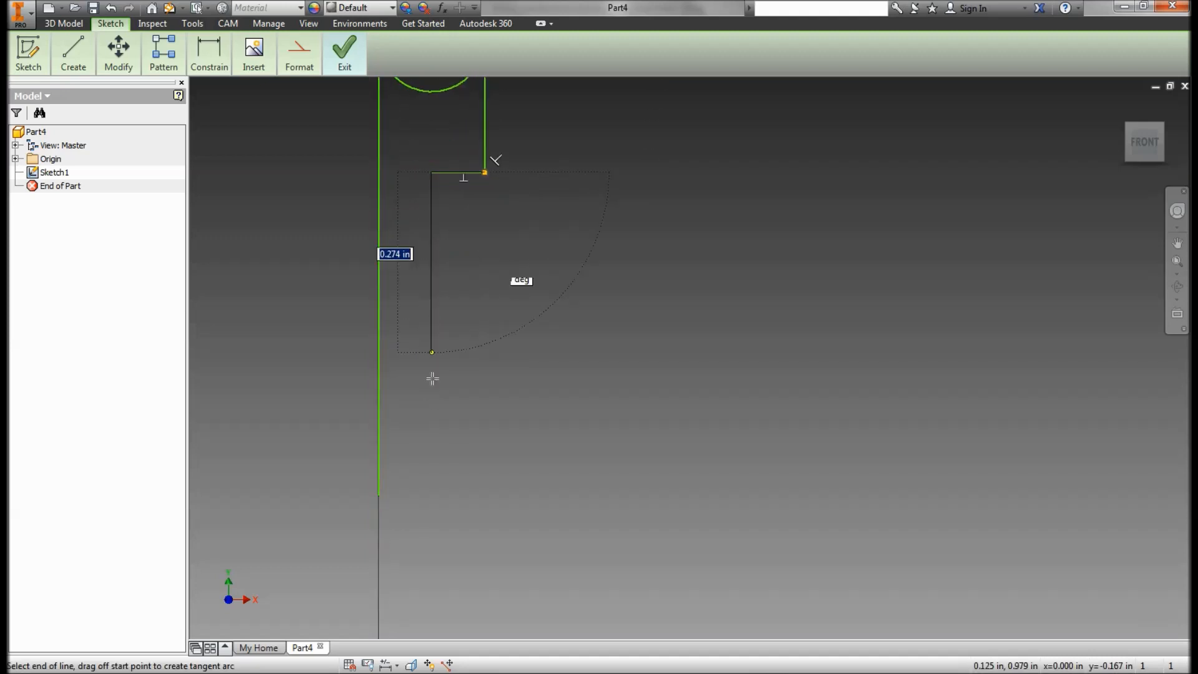
pyautogui.moveTo(433, 423); pyautogui.dragTo(428, 361, button='middle')
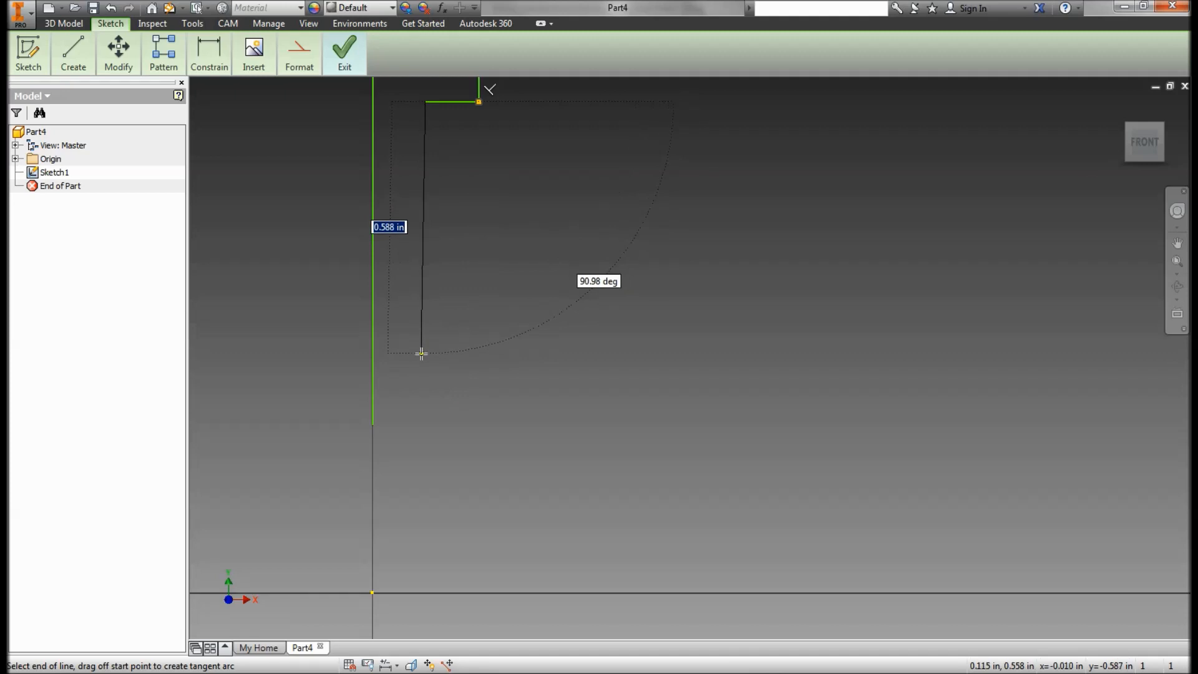
pyautogui.click(426, 358)
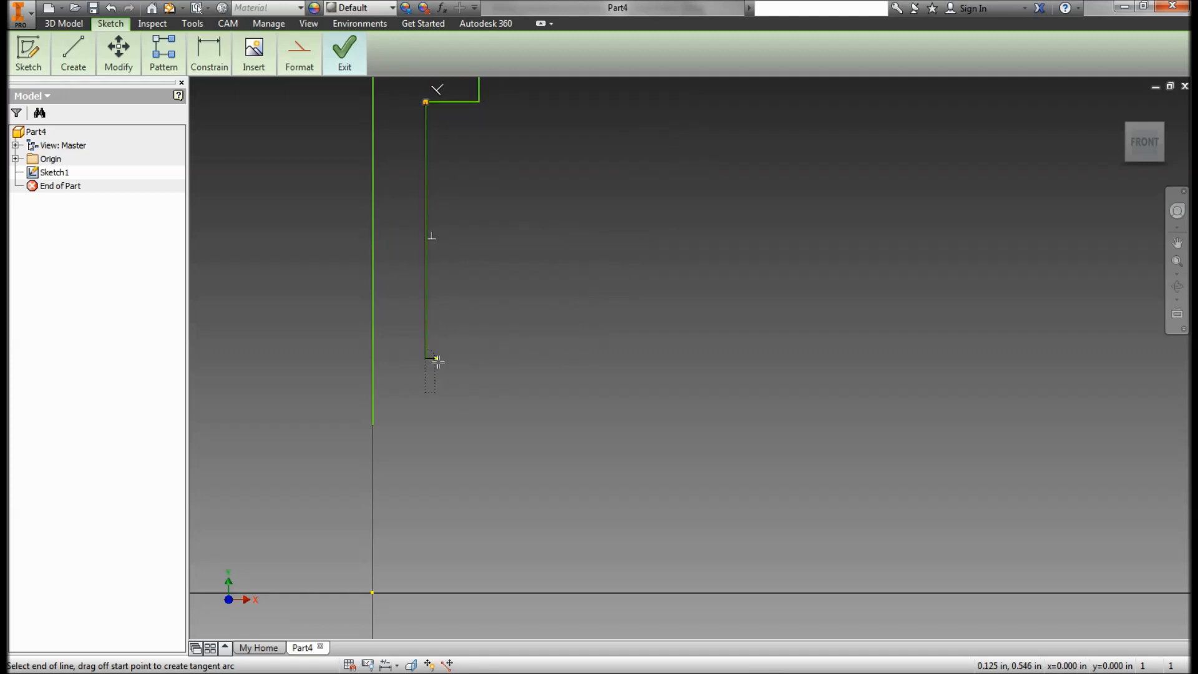
pyautogui.click(478, 359)
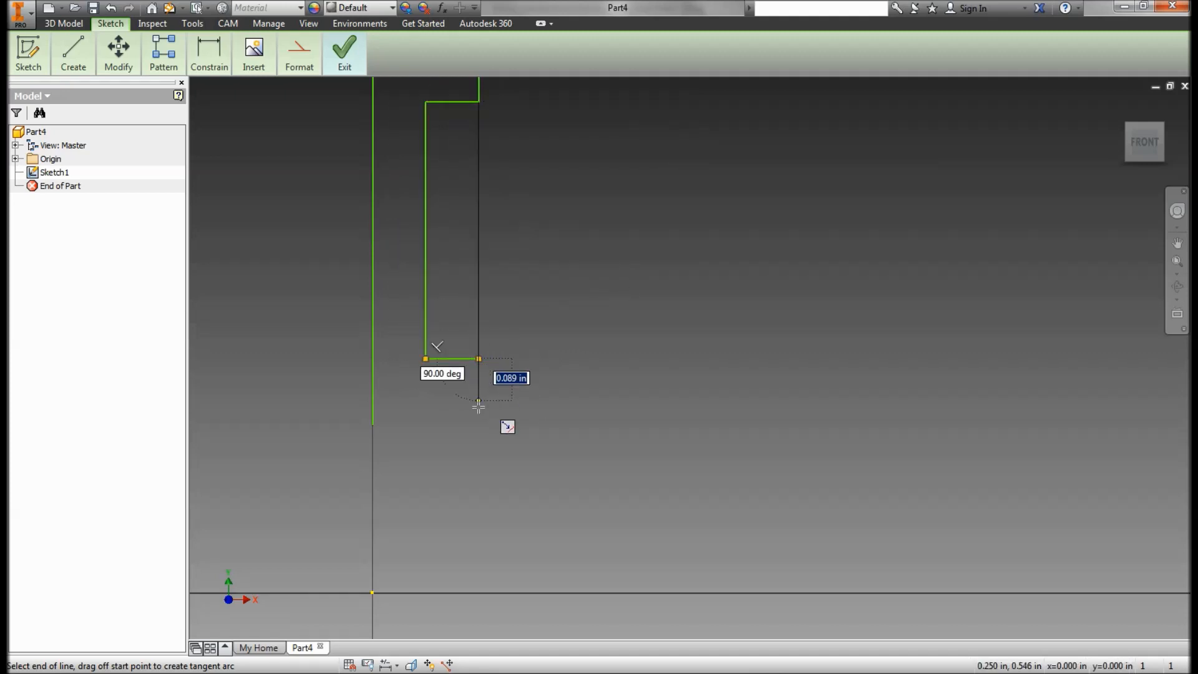
pyautogui.click(478, 424)
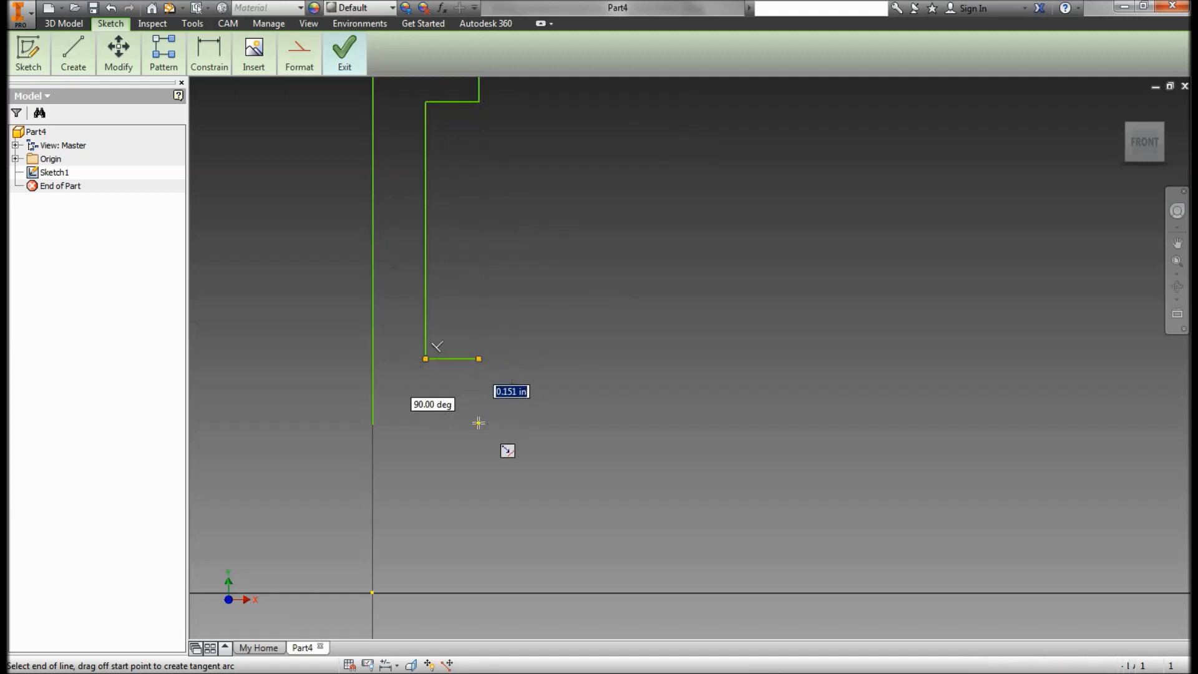
pyautogui.click(374, 424)
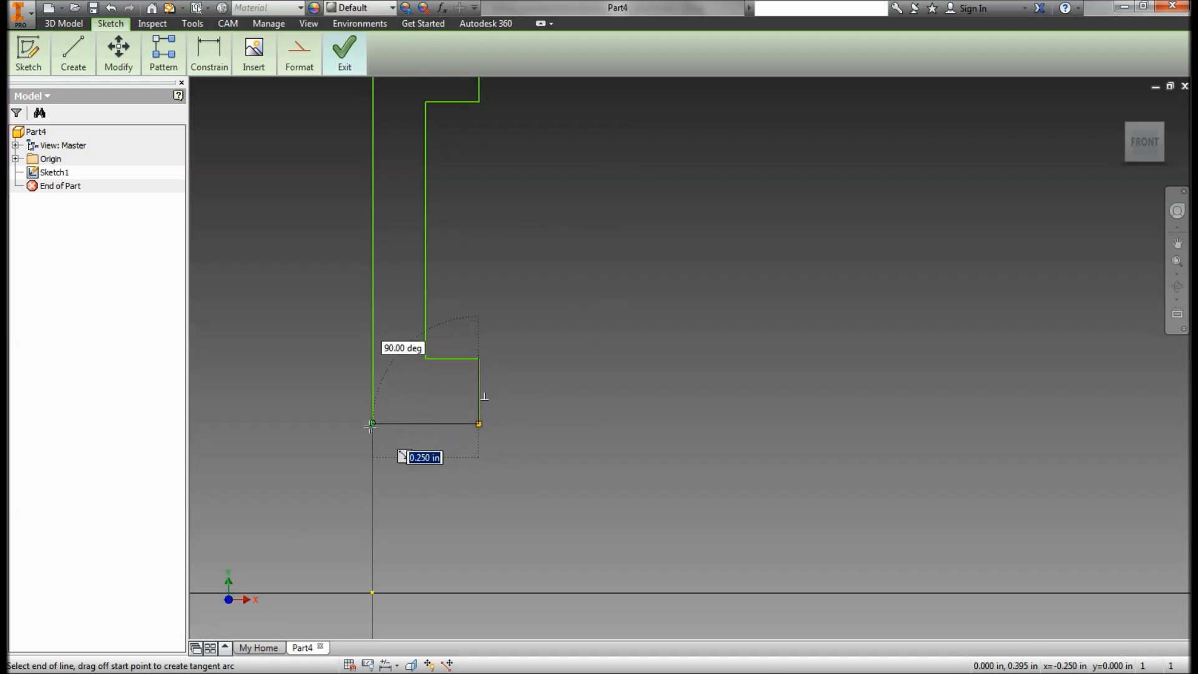
pyautogui.press('F2')
pyautogui.moveTo(677, 304); pyautogui.dragTo(682, 398, button='middle')
pyautogui.moveTo(605, 353); pyautogui.dragTo(607, 417, button='middle')
pyautogui.press('Escape')
pyautogui.scroll(-3, 606, 405)
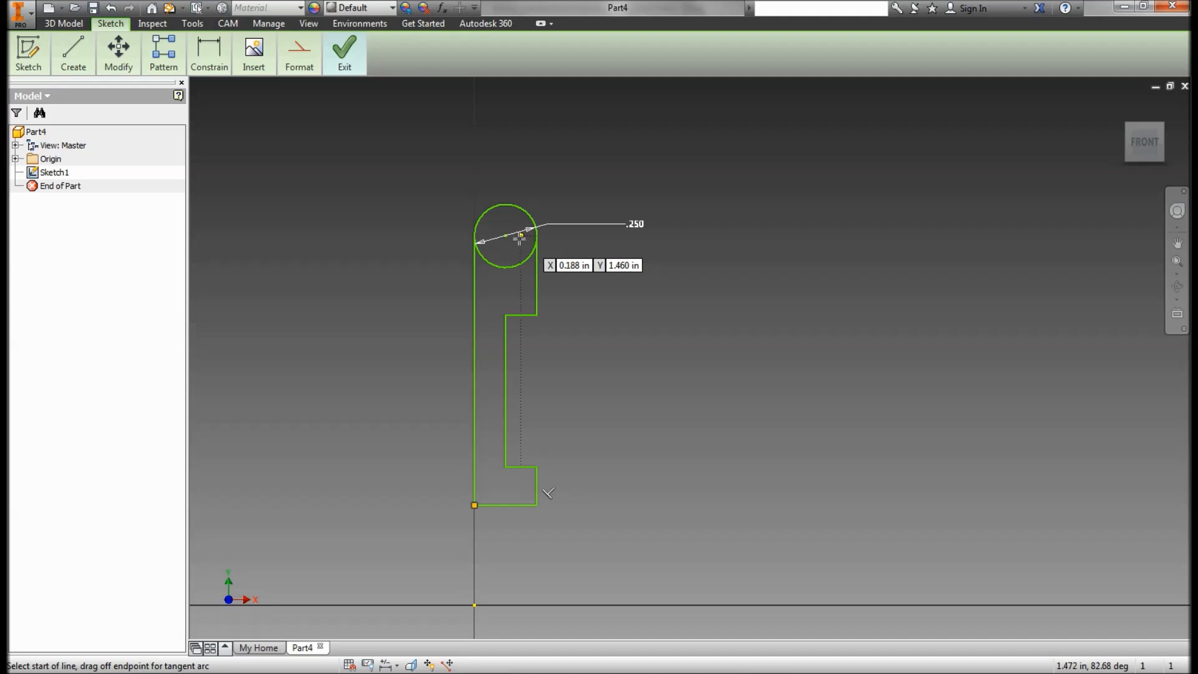
# Step: Dimension the circle's center at a vertical distance of 1 in from the origin
pyautogui.moveTo(207, 58)
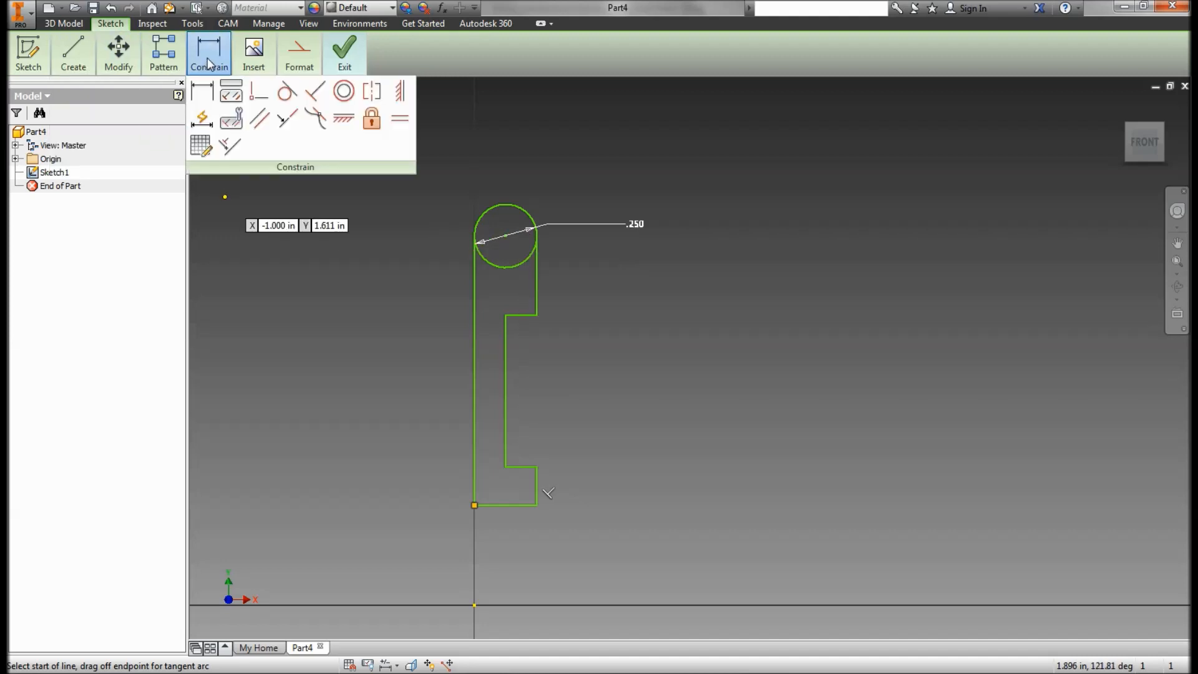
pyautogui.click(200, 95)
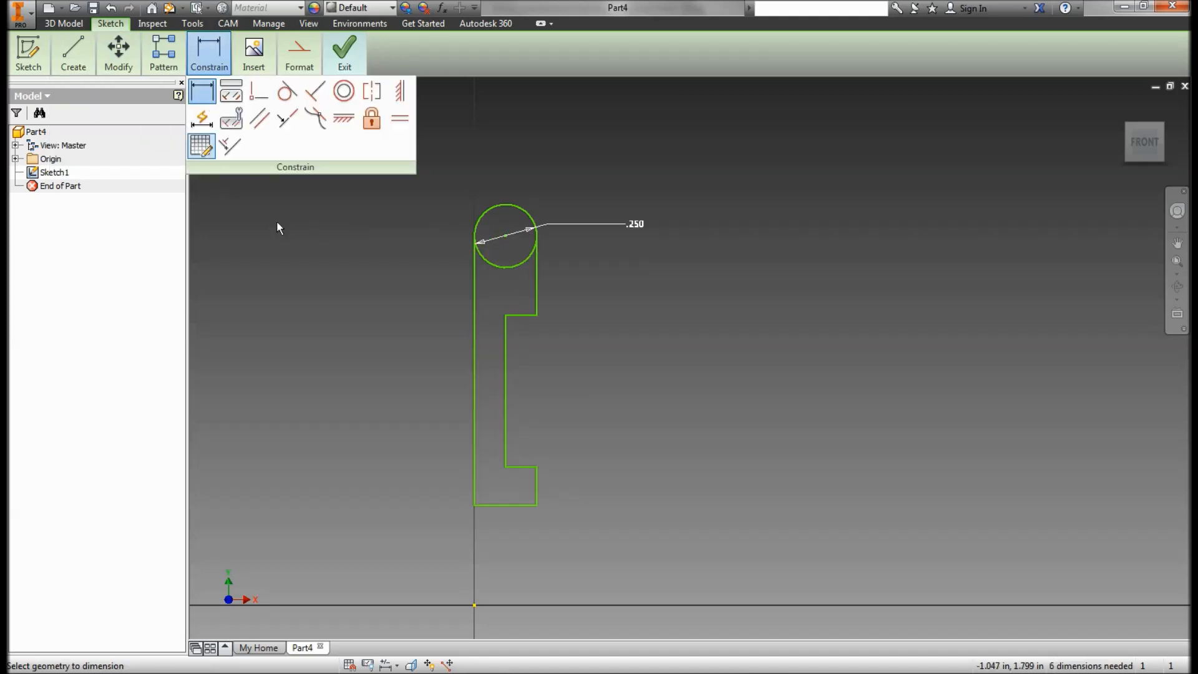
pyautogui.click(474, 604)
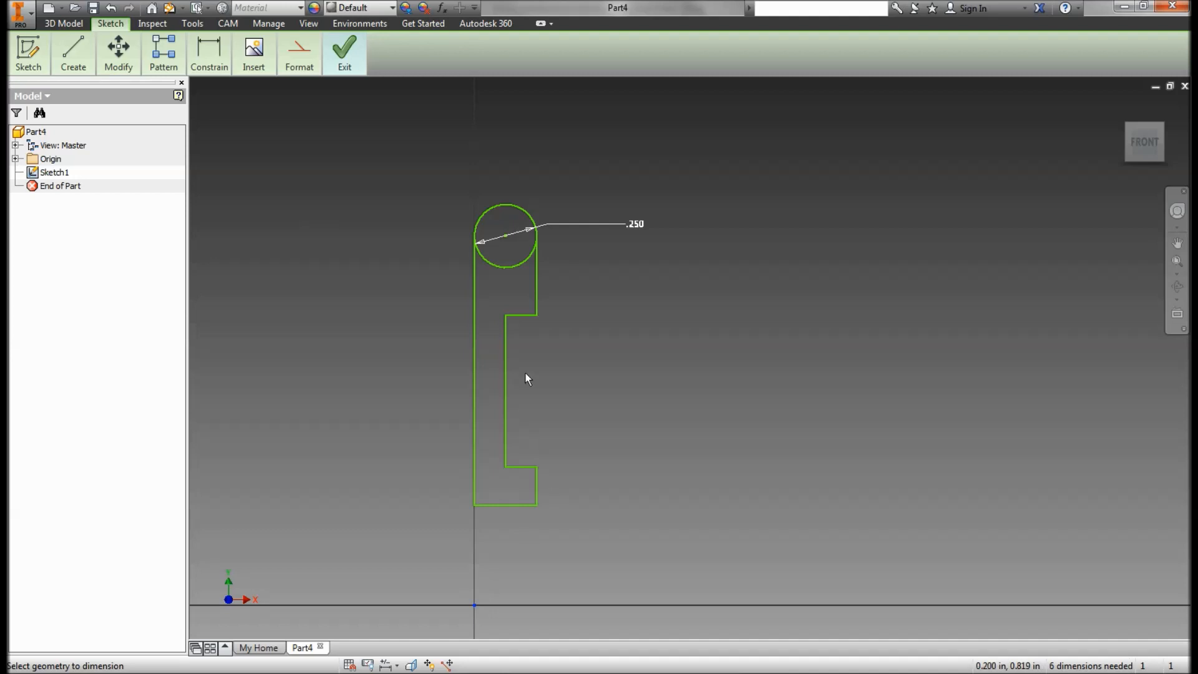
pyautogui.click(505, 236)
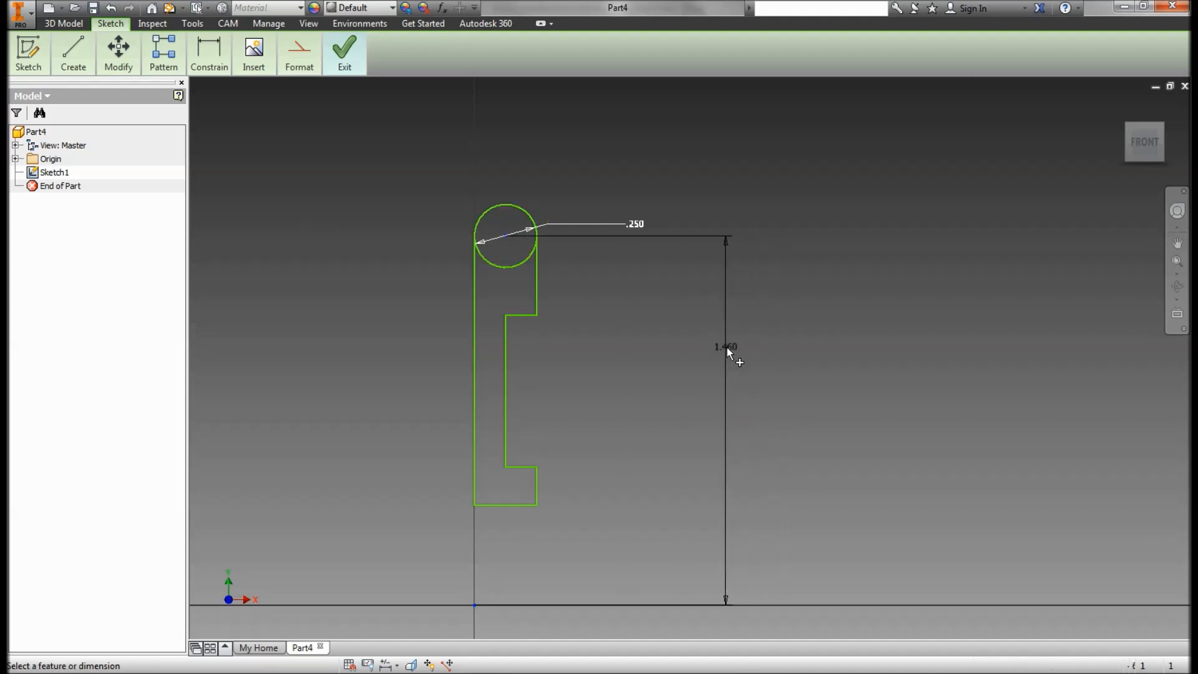
pyautogui.click(728, 348)
pyautogui.write('1')
pyautogui.click(779, 402)
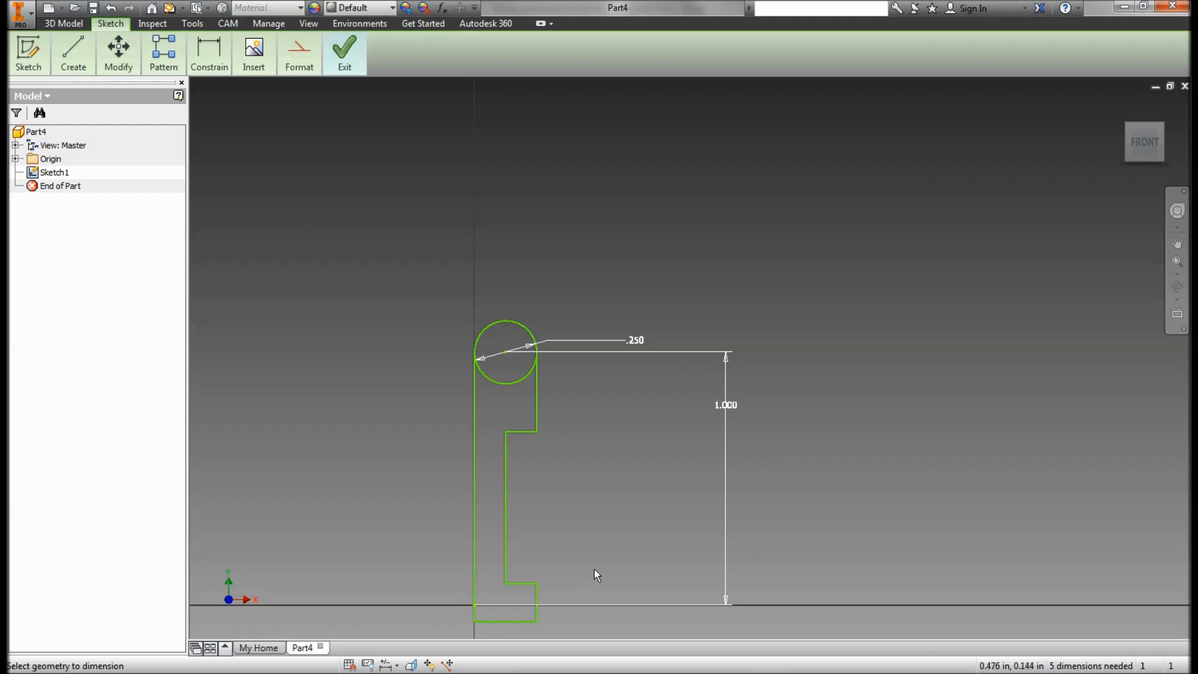
# Step: Raise the profile's bottom edge to about 0.04 in above the origin
pyautogui.click(493, 621)
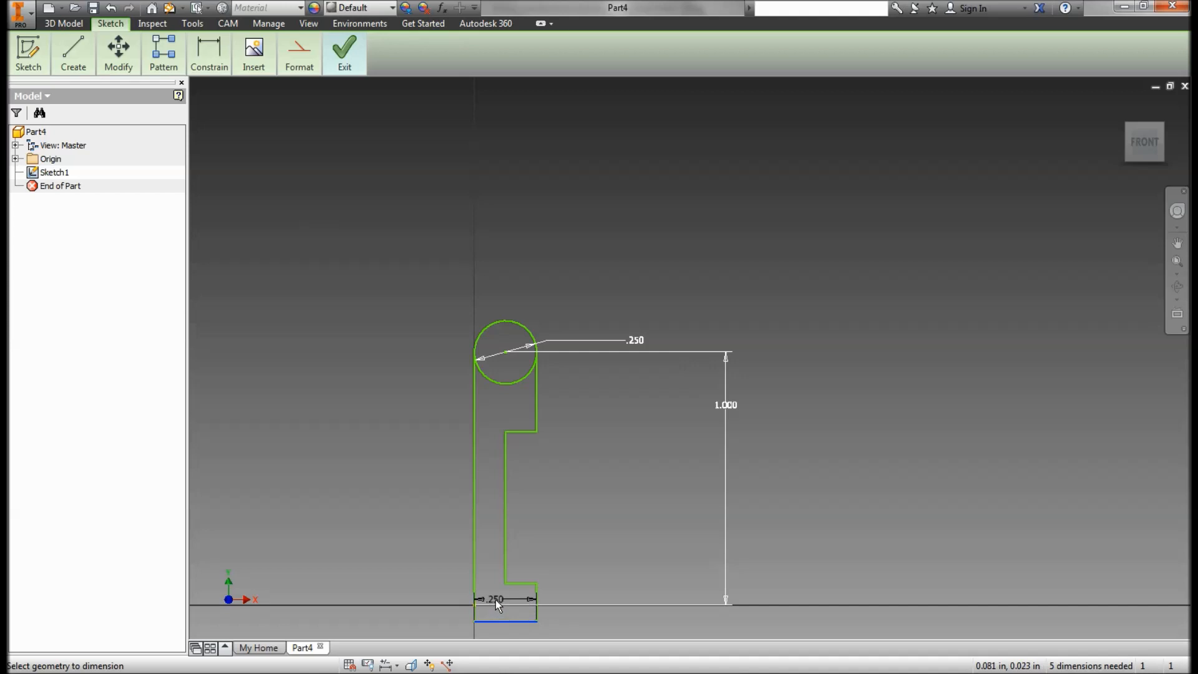
pyautogui.press('Escape')
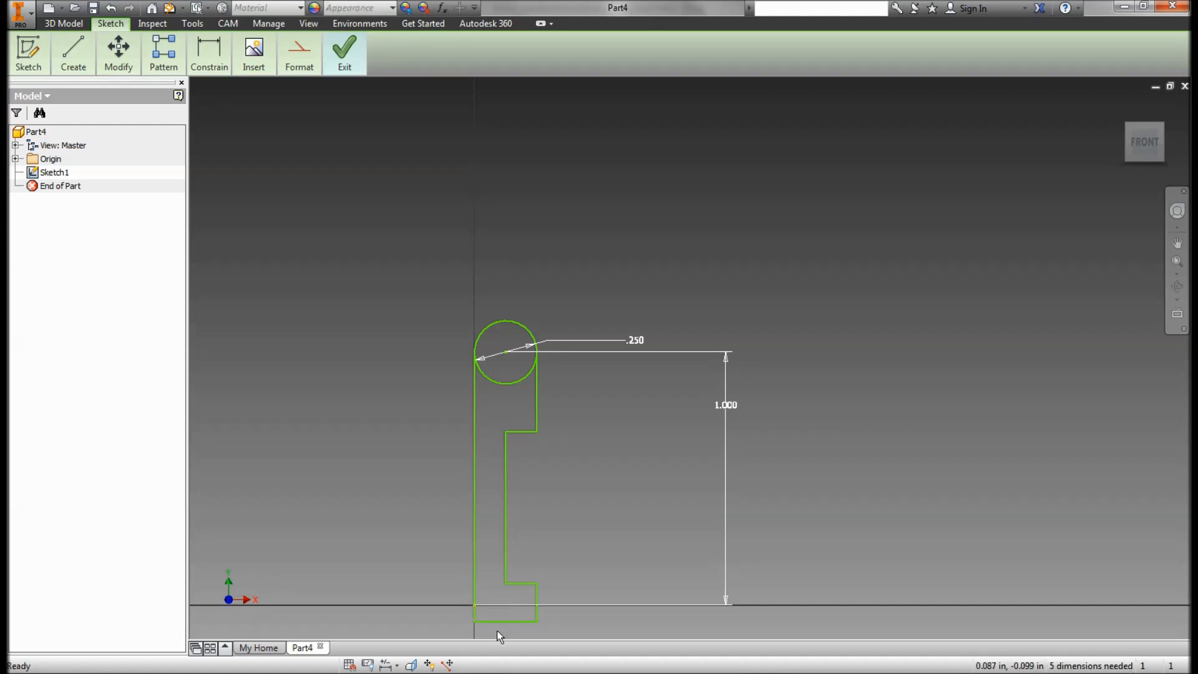
pyautogui.moveTo(474, 621); pyautogui.dragTo(474, 596)
# Step: Dimension the upper horizontal ledge of the recess at 0.75 in above the origin
pyautogui.click(211, 62)
pyautogui.click(202, 91)
pyautogui.click(474, 604)
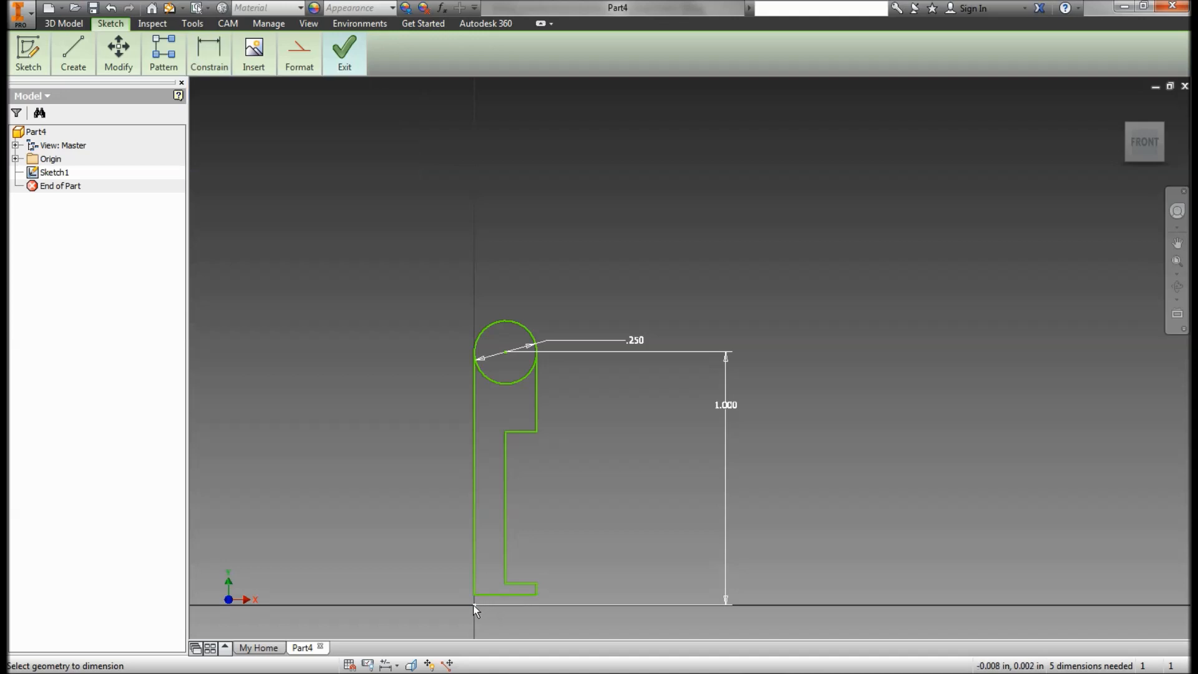
pyautogui.click(522, 433)
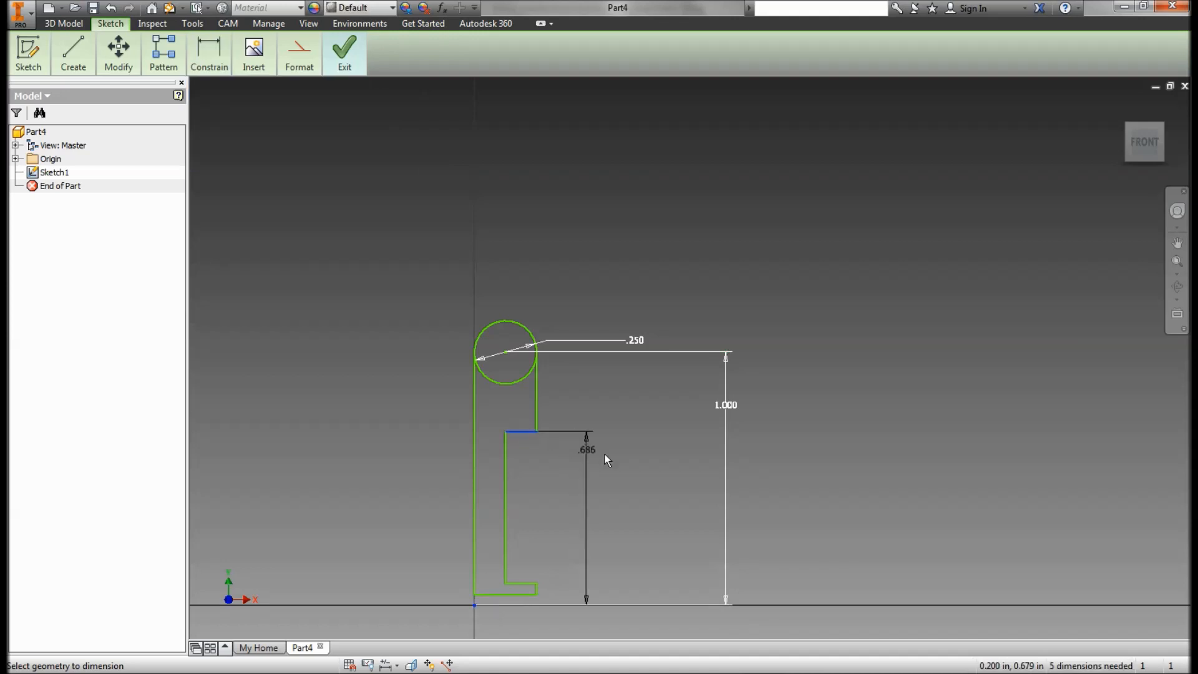
pyautogui.click(636, 457)
pyautogui.write('.75')
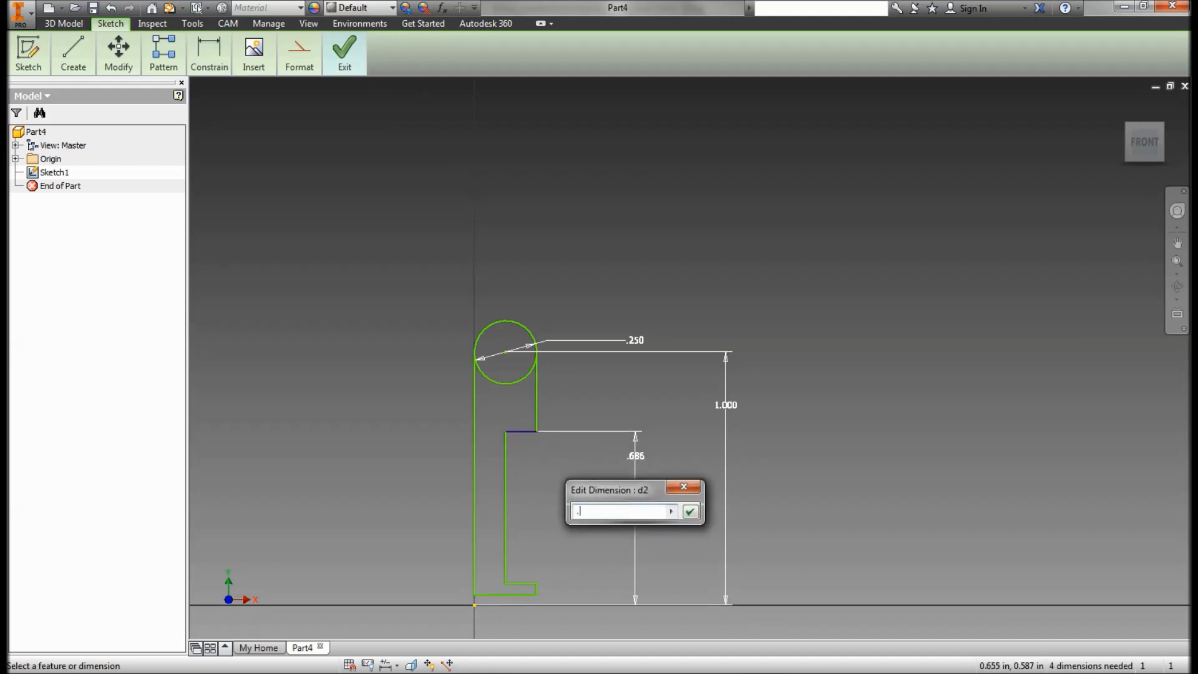
pyautogui.click(689, 512)
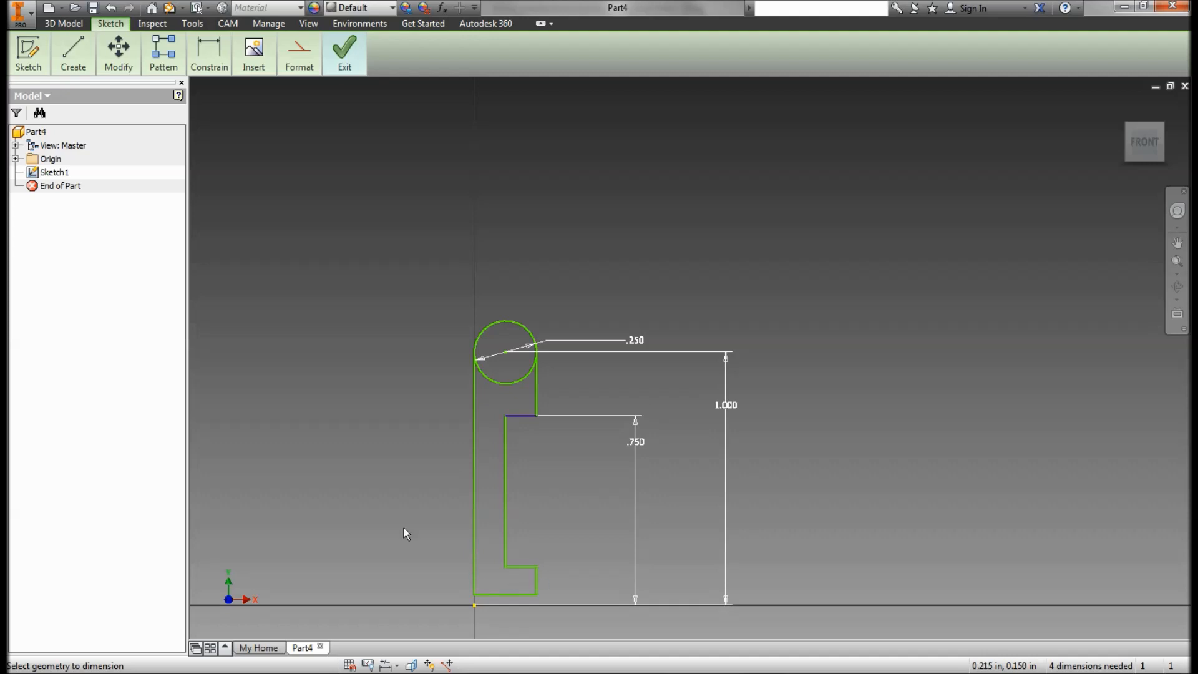
# Step: Dimension the lower horizontal ledge of the recess at 0.25 in above the origin
pyautogui.click(519, 567)
pyautogui.click(602, 585)
pyautogui.write('.25')
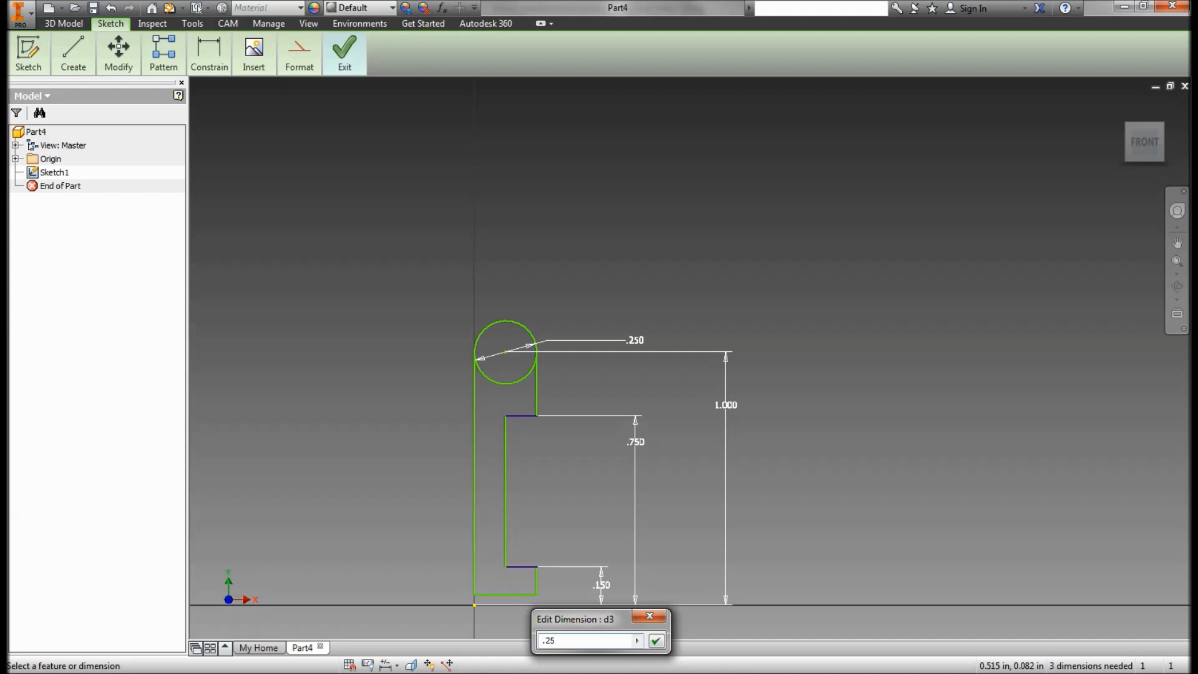
pyautogui.press('Return')
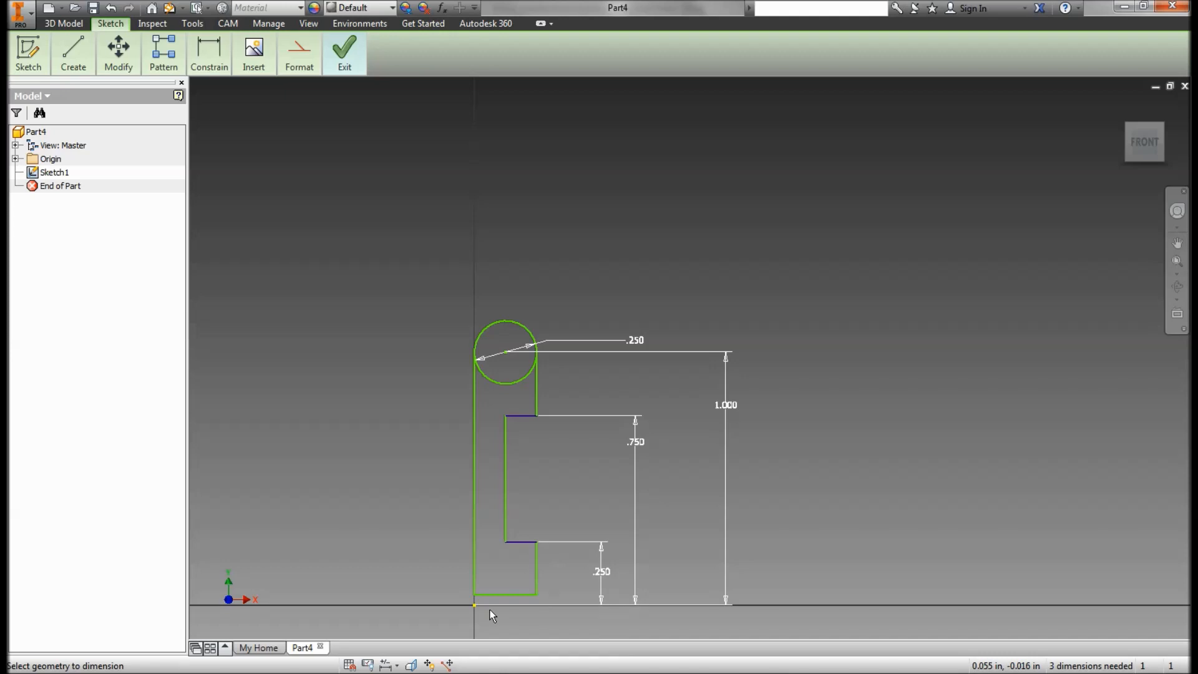
# Step: Dimension the profile's bottom edge at 0.125 in above the origin
pyautogui.moveTo(601, 592); pyautogui.dragTo(597, 482, button='middle')
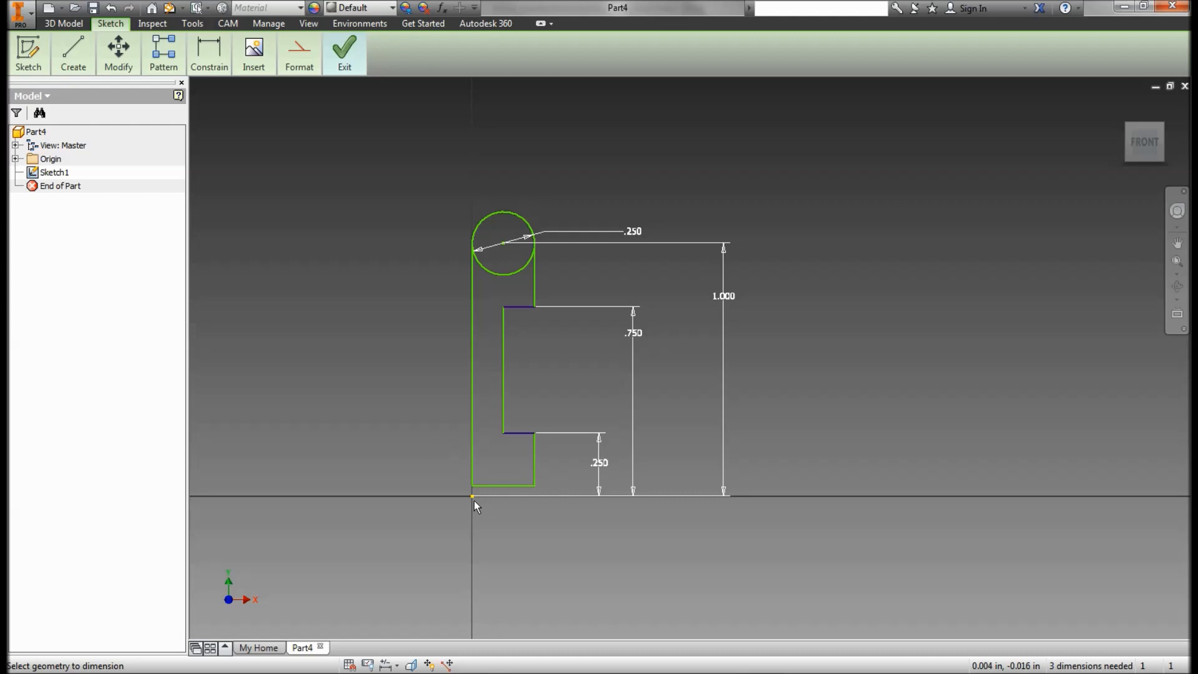
pyautogui.click(493, 485)
pyautogui.click(560, 494)
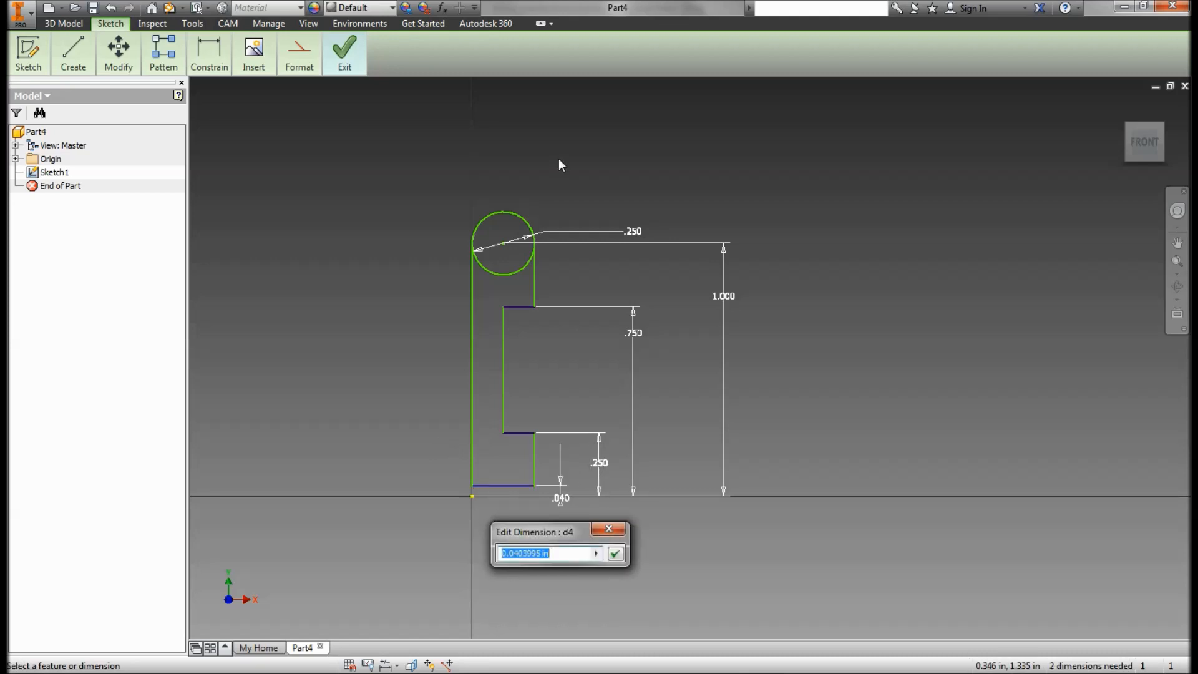
pyautogui.write('.125')
pyautogui.press('Return')
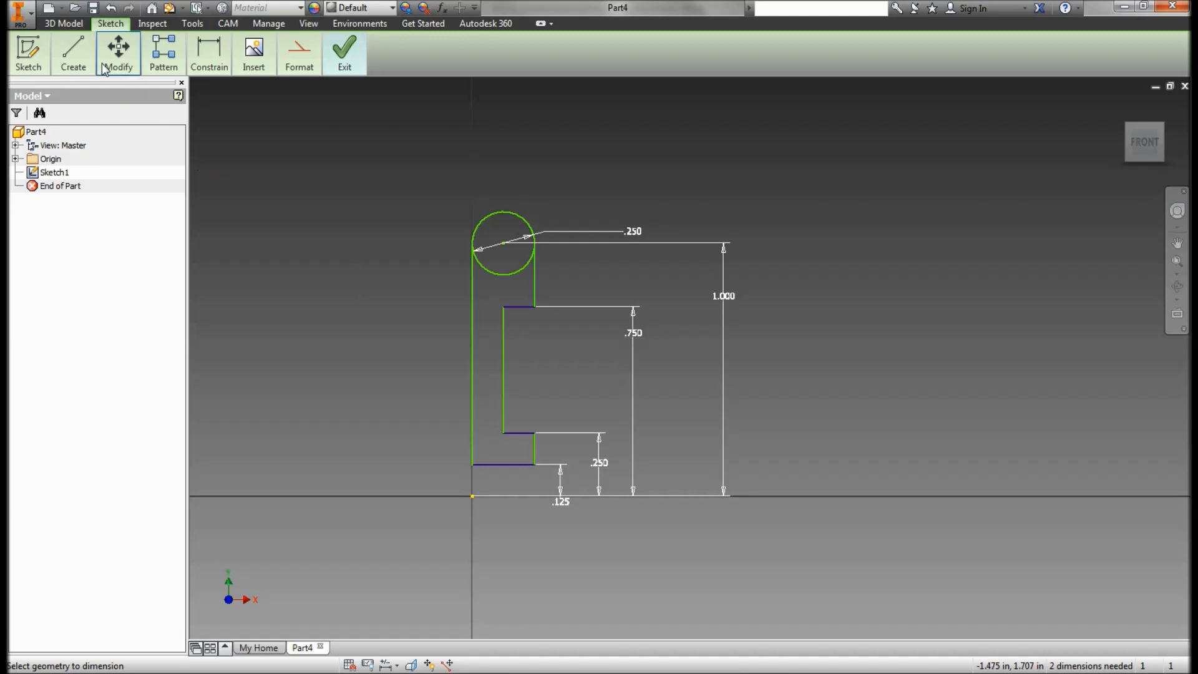
# Step: Fillet the outer and inner corners of the upper ledge with a 0.125 in radius, forming an S-shaped transition
pyautogui.click(73, 55)
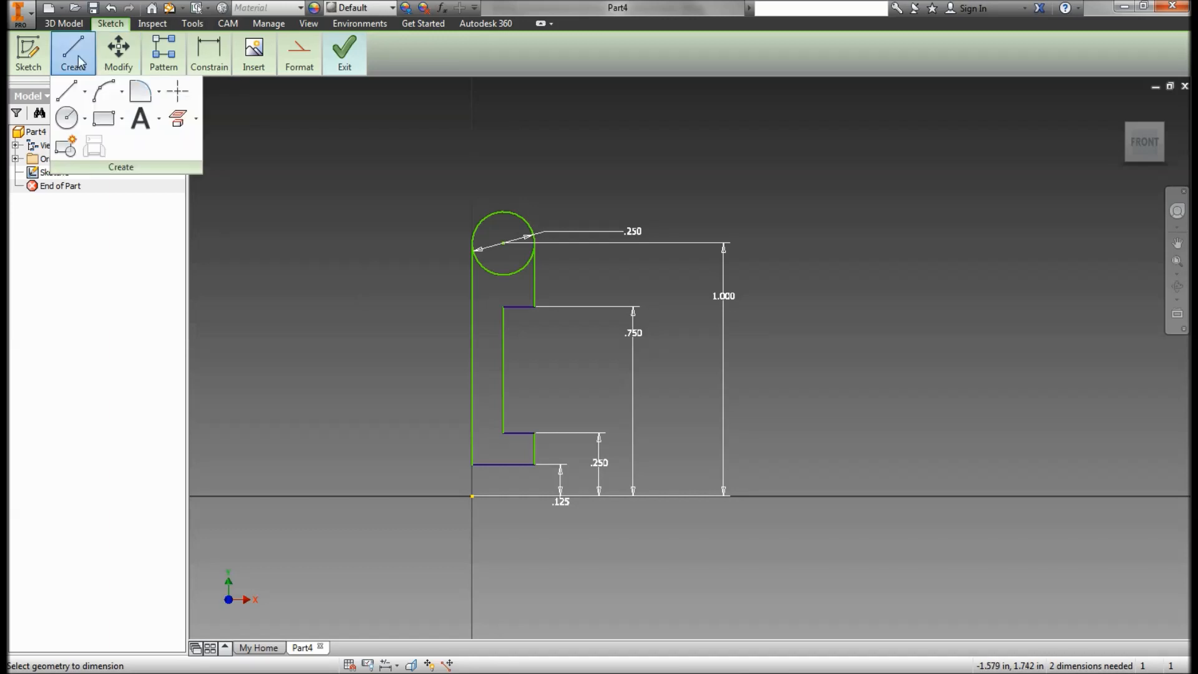
pyautogui.click(135, 102)
pyautogui.moveTo(155, 68)
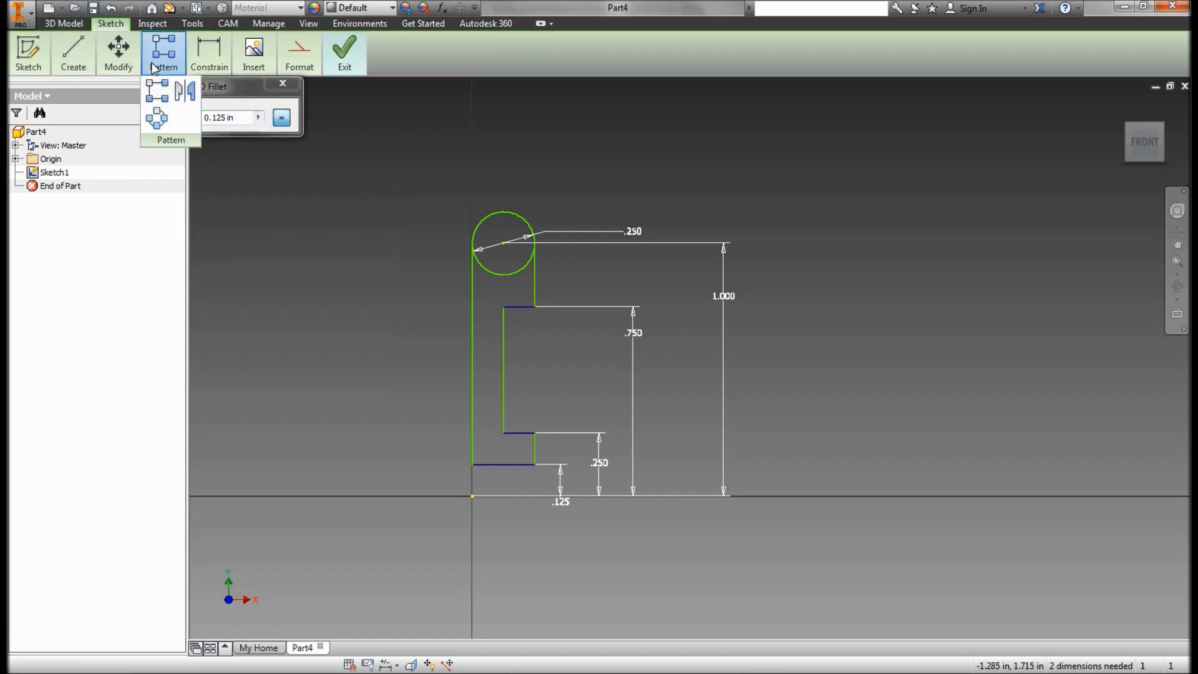
pyautogui.scroll(-3, 544, 357)
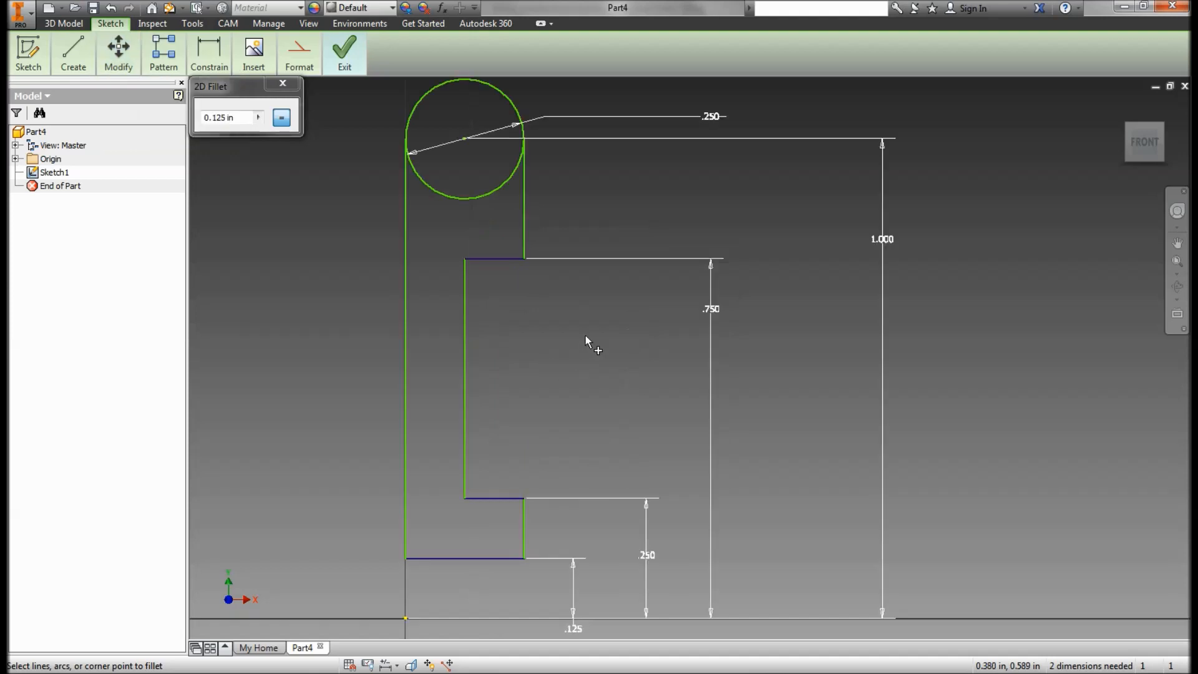
pyautogui.click(524, 258)
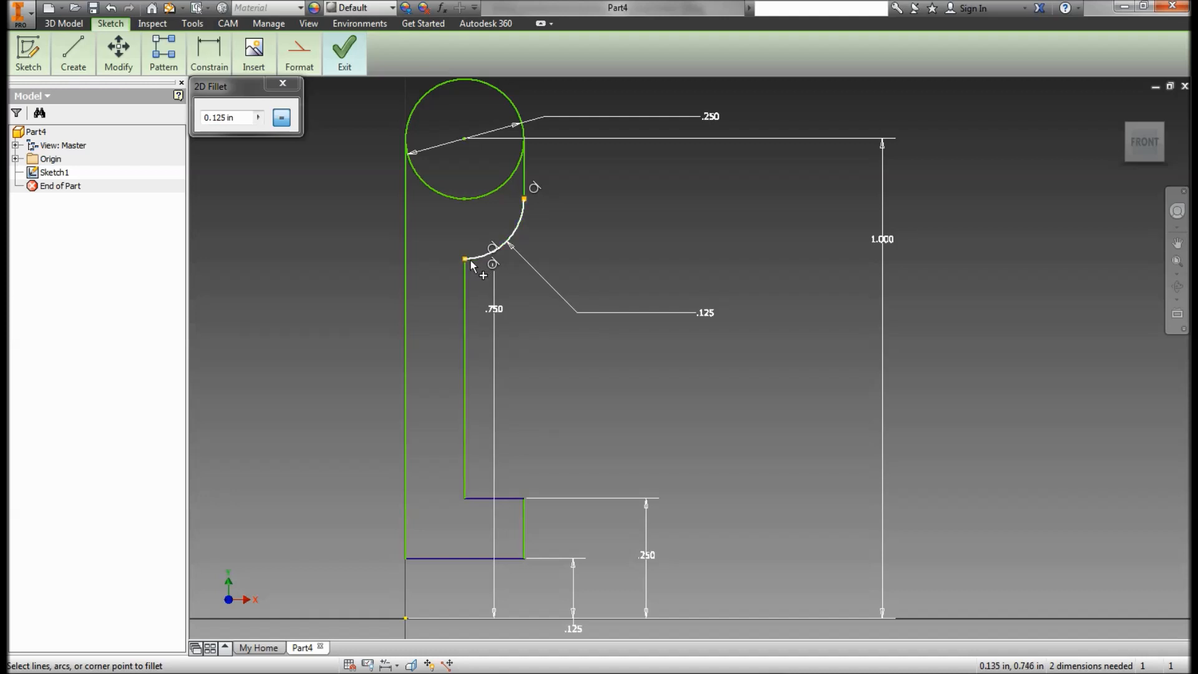
pyautogui.click(467, 286)
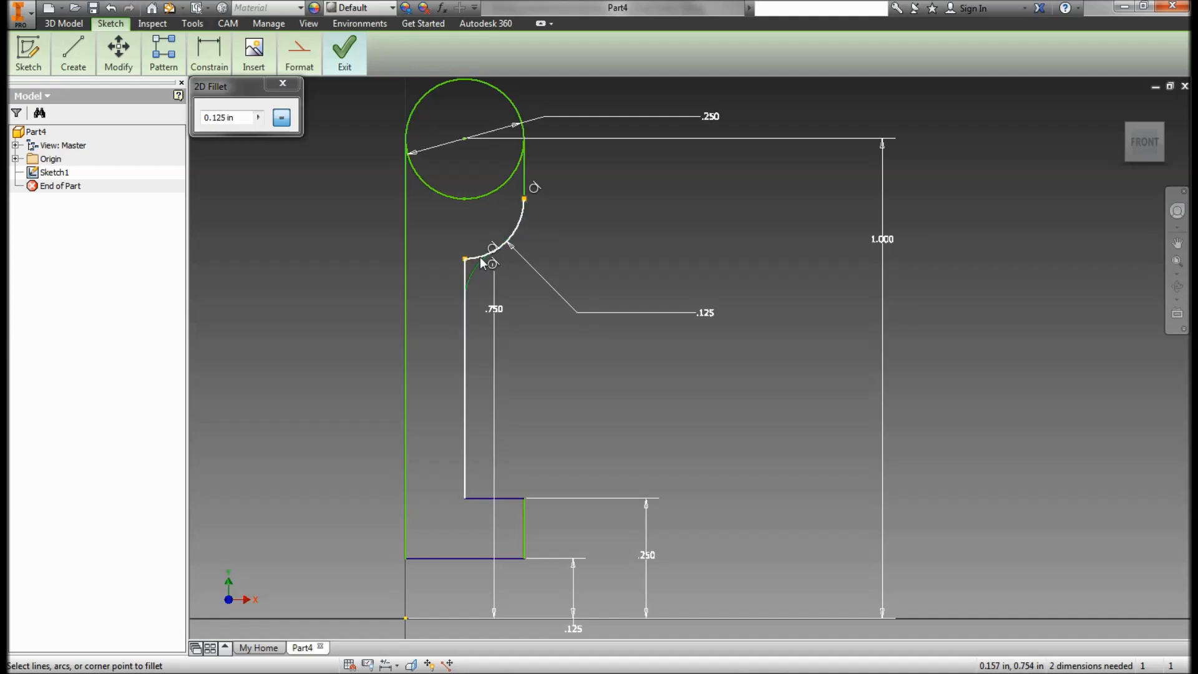
pyautogui.click(481, 262)
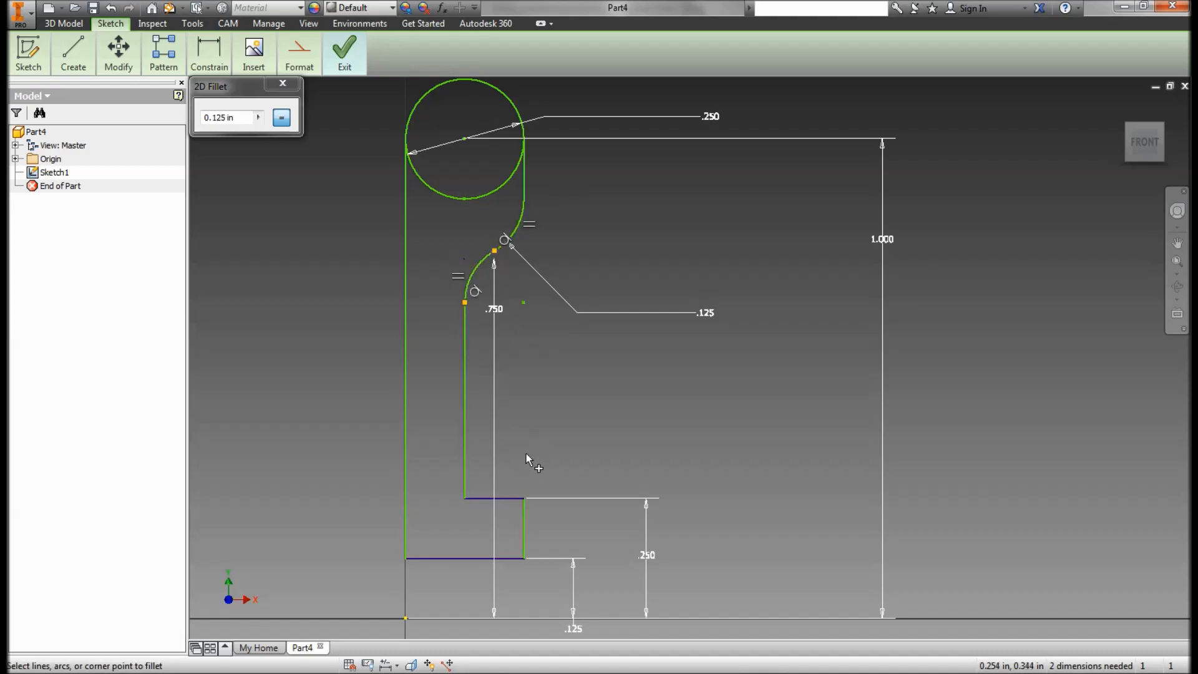
# Step: Add matching 0.125 in fillets to the inner and outer corners of the lower ledge
pyautogui.click(465, 498)
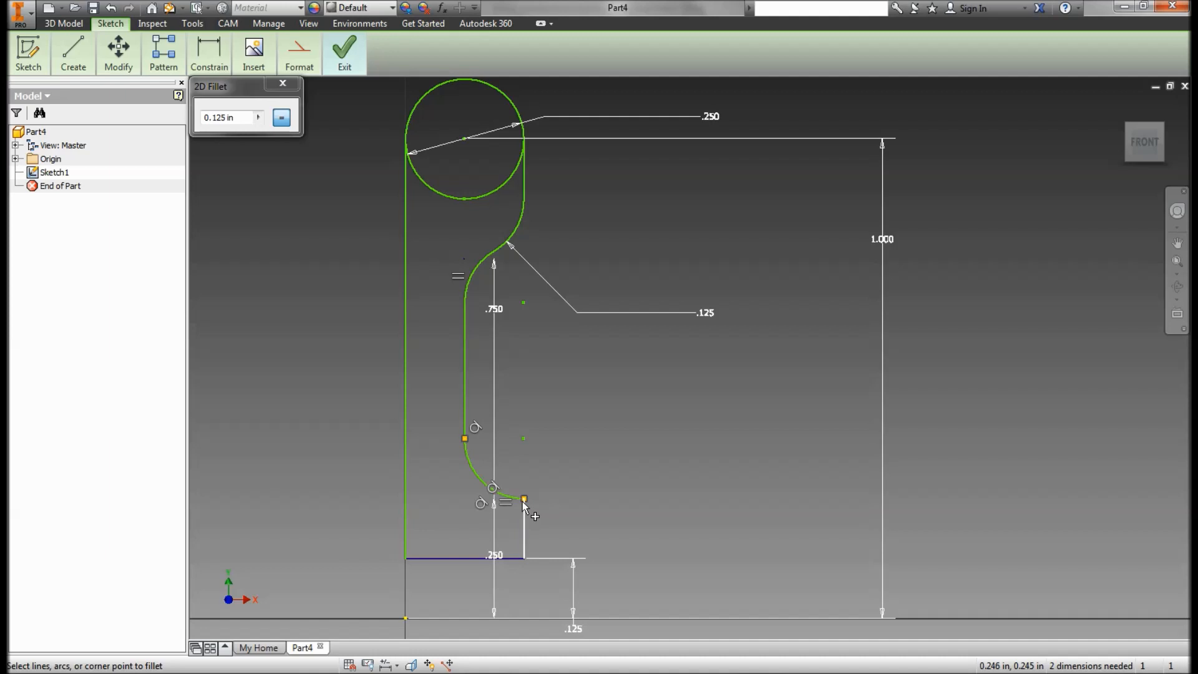
pyautogui.click(524, 523)
pyautogui.click(515, 498)
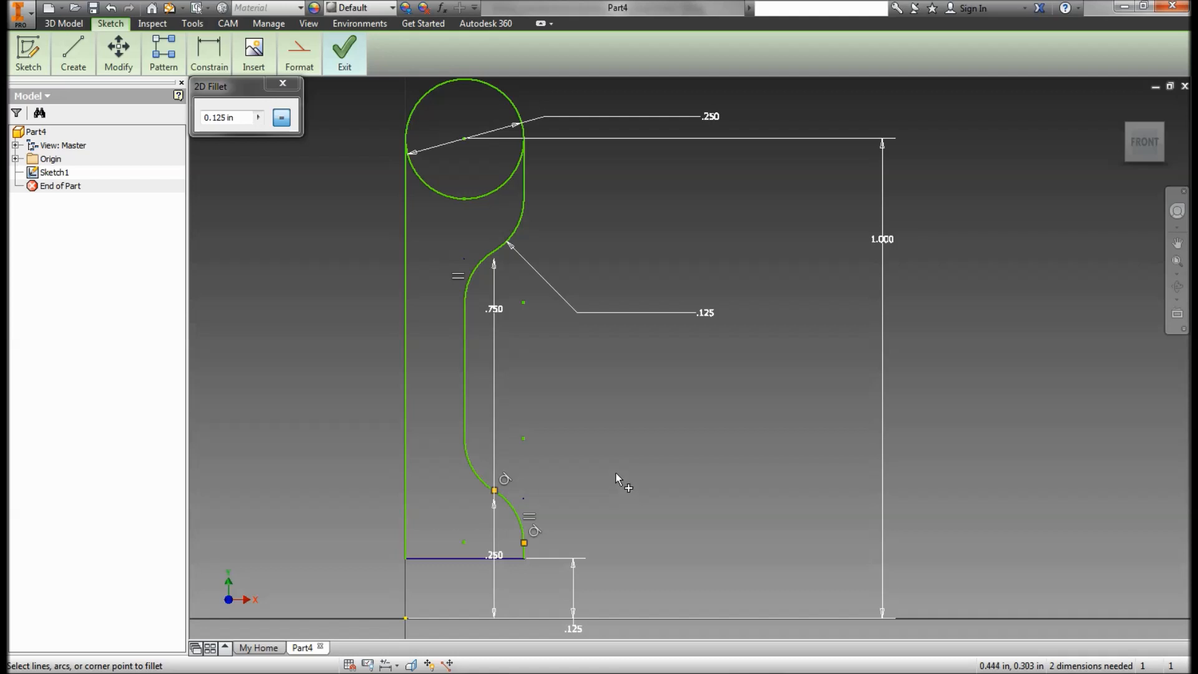
pyautogui.moveTo(622, 478); pyautogui.dragTo(698, 455, button='middle')
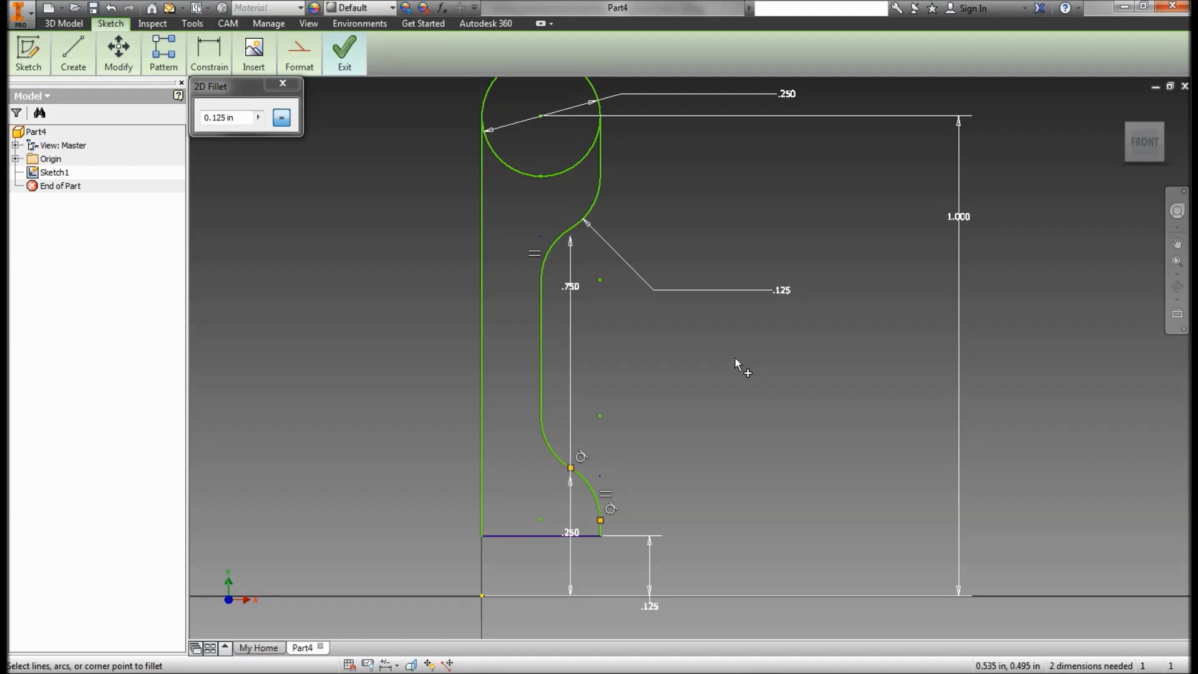
pyautogui.press('Escape')
# Step: Set the shared fillet radius to 0.0625 in
pyautogui.doubleClick(782, 291)
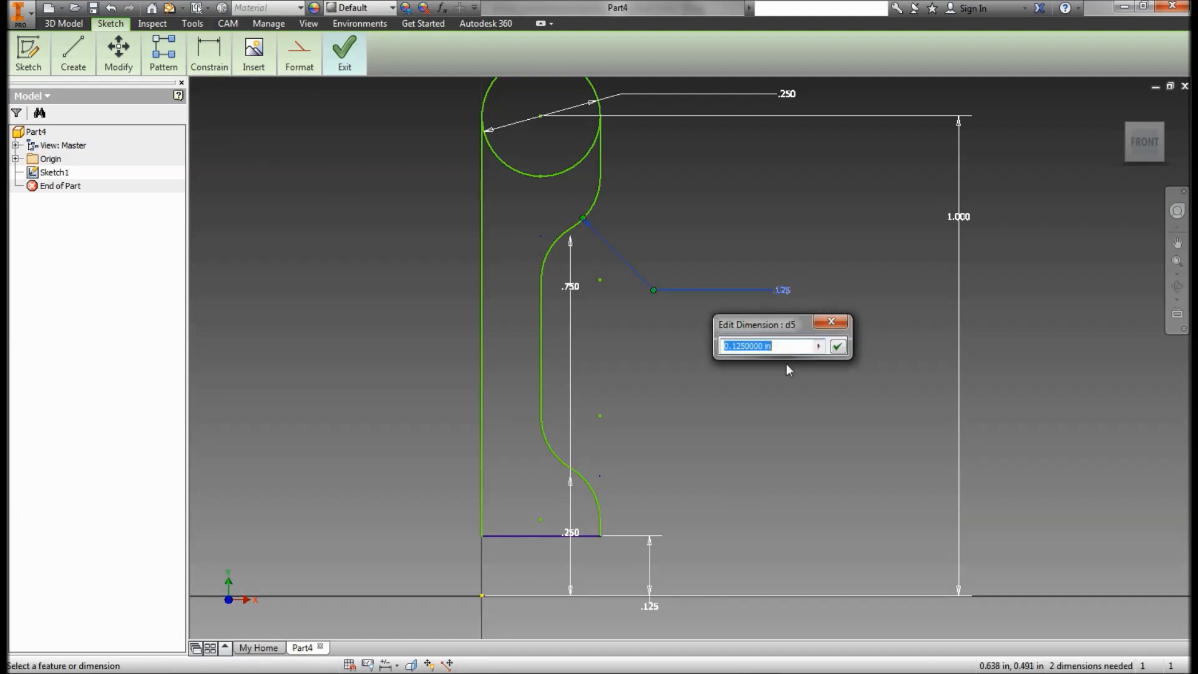
pyautogui.write('.0625')
pyautogui.click(837, 346)
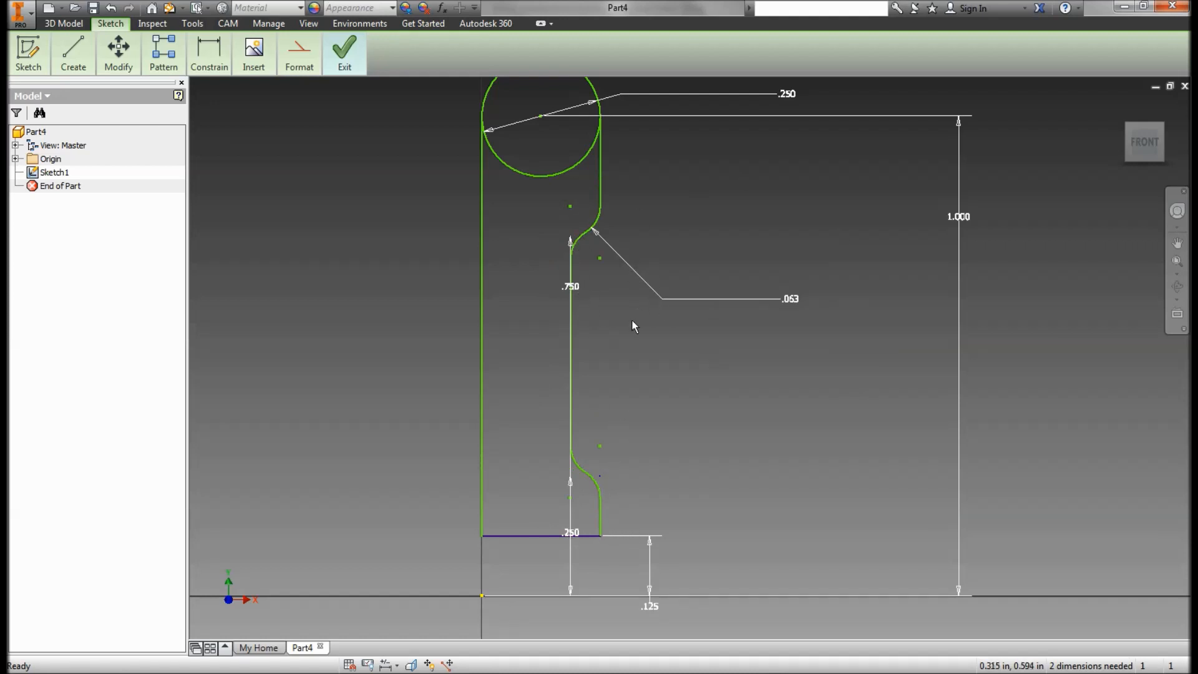
pyautogui.click(791, 299)
pyautogui.click(665, 378)
# Step: Dimension the web thickness between the profile's straight back edge and the recessed vertical line at 0.125 in
pyautogui.click(211, 49)
pyautogui.click(203, 92)
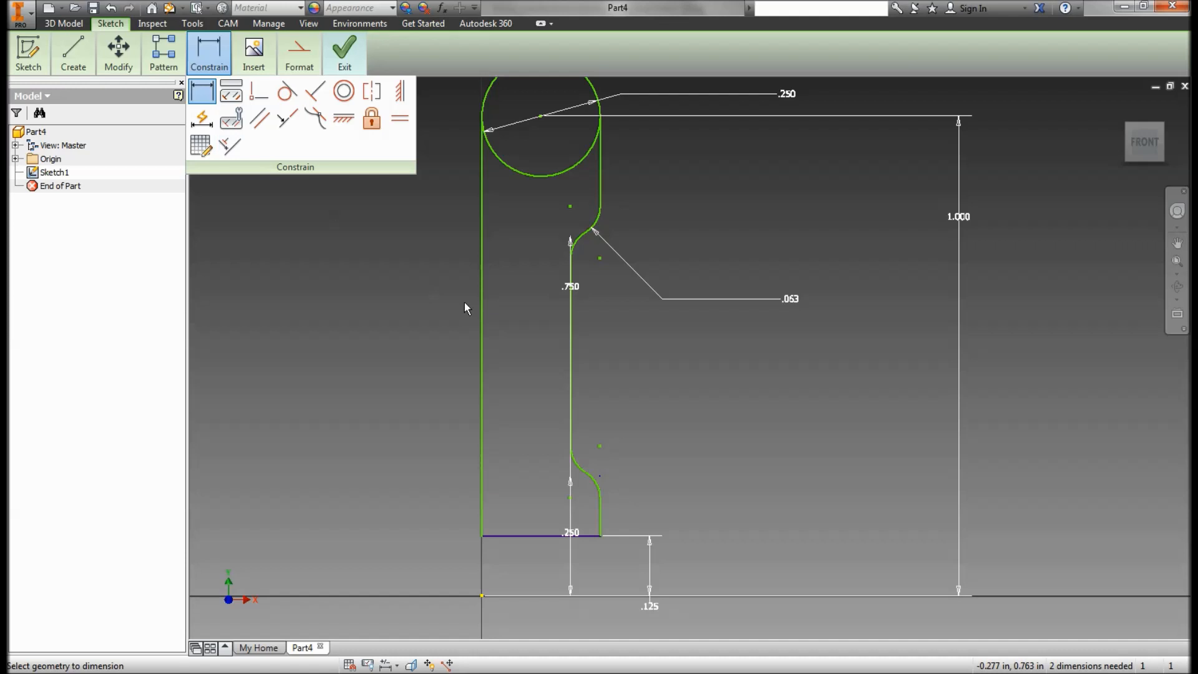
pyautogui.click(571, 327)
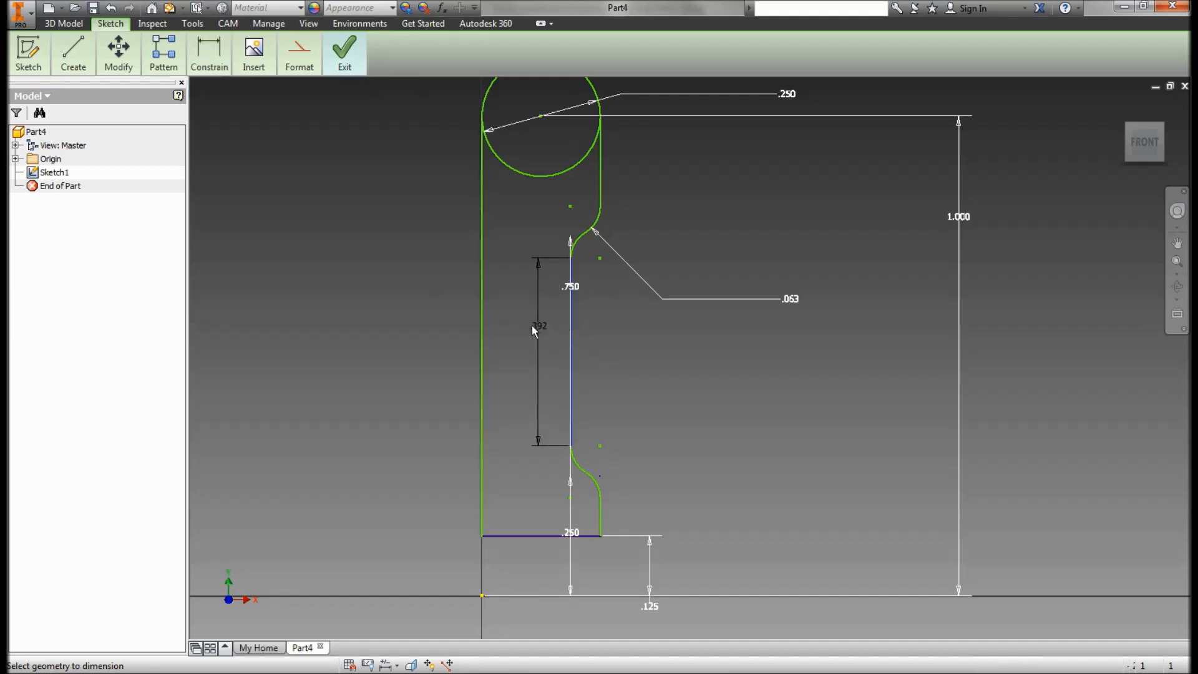
pyautogui.click(482, 324)
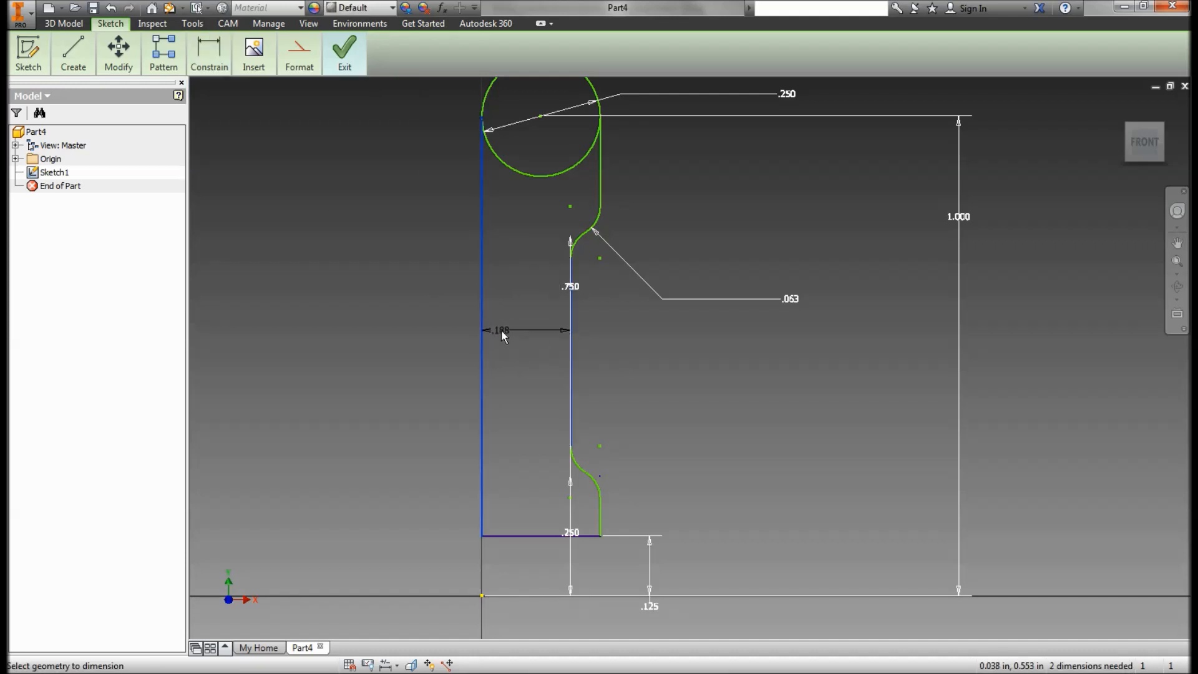
pyautogui.click(526, 340)
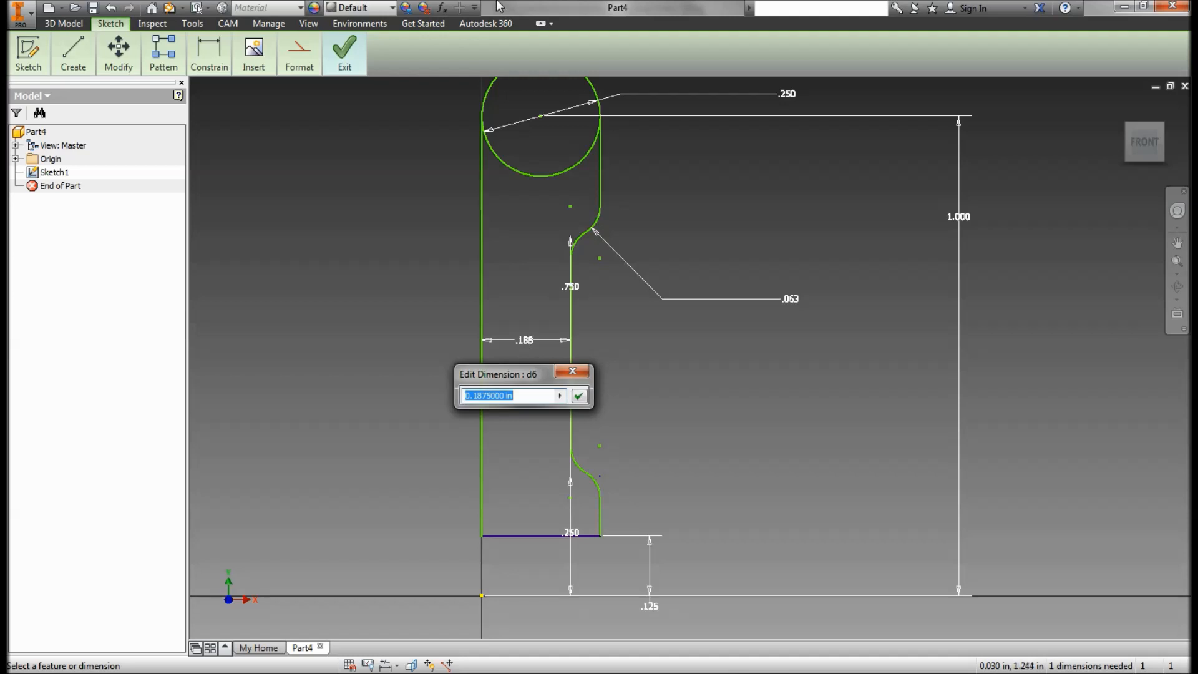
pyautogui.write('.125')
pyautogui.press('Return')
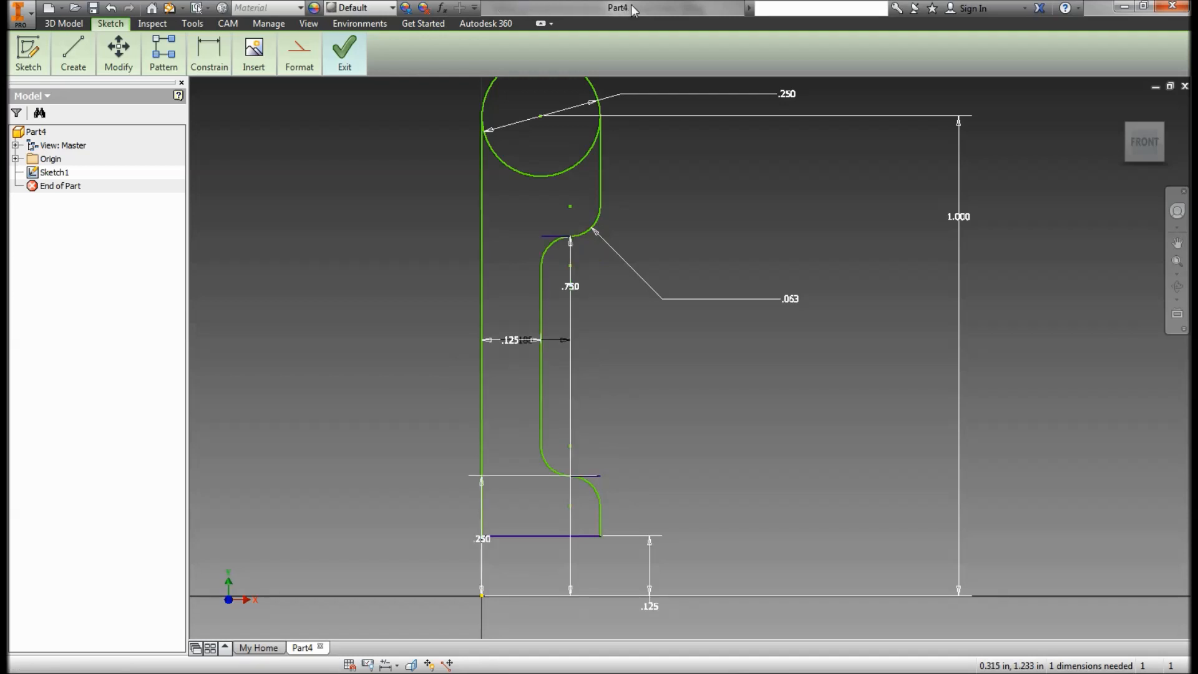
pyautogui.click(555, 470)
pyautogui.click(447, 522)
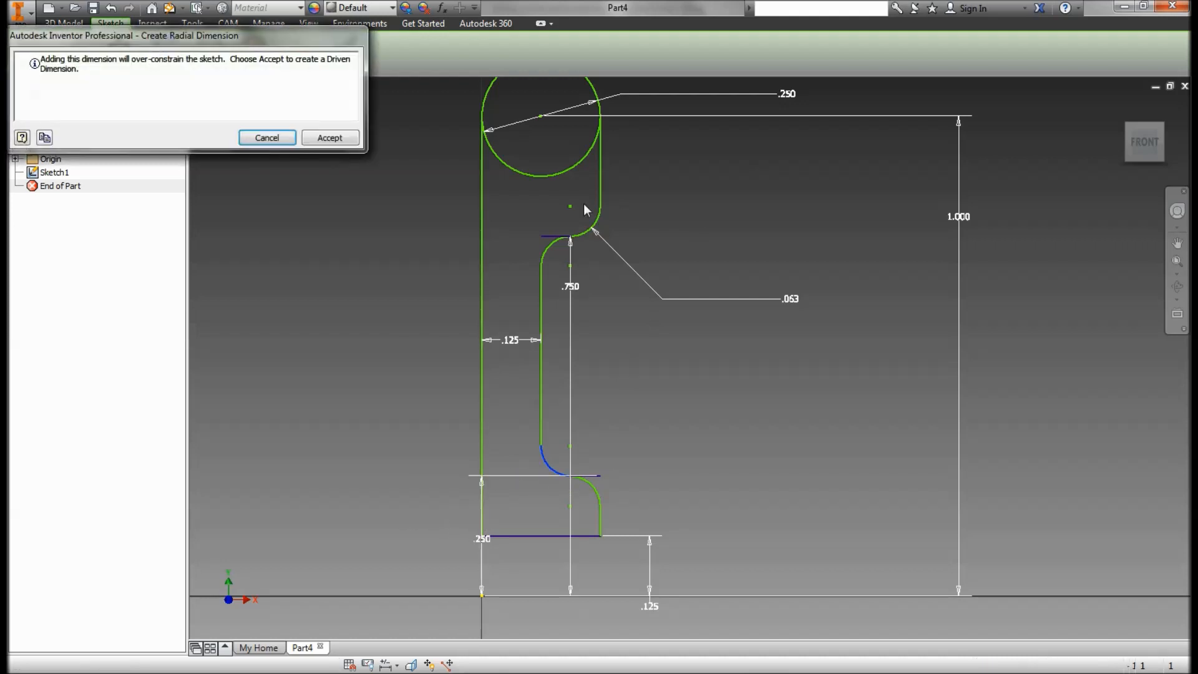
pyautogui.click(325, 139)
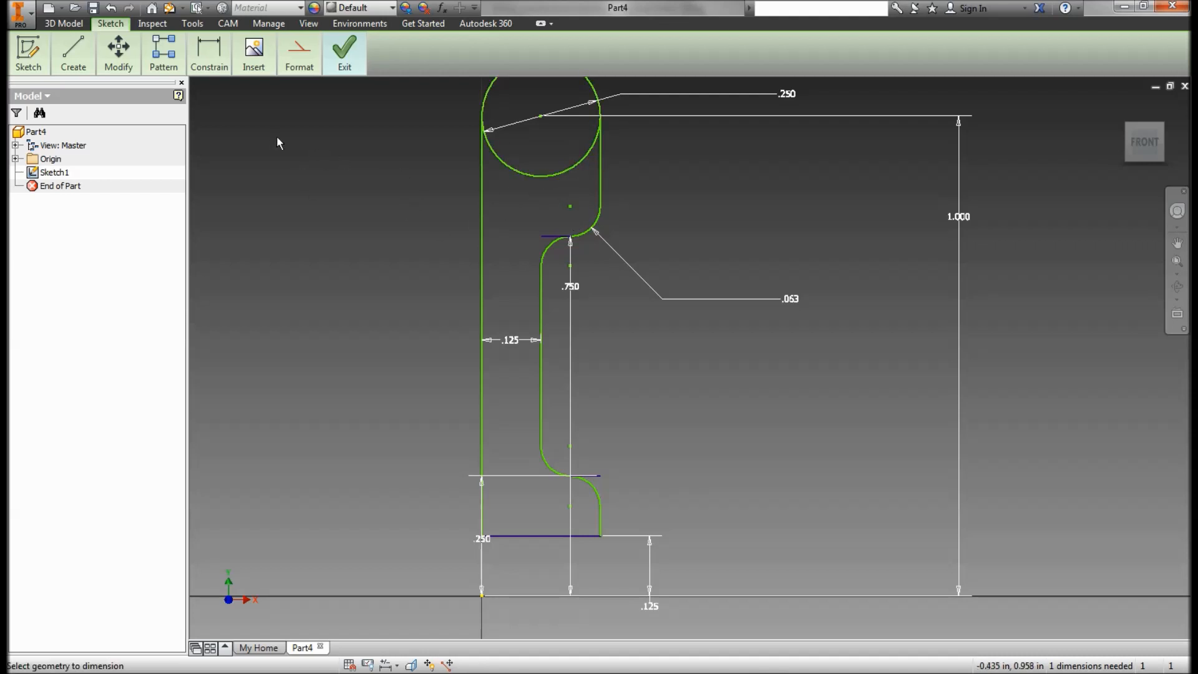
# Step: Trim away the lower half of the 0.250 in circle inside the profile, leaving a rounded rim
pyautogui.moveTo(125, 61)
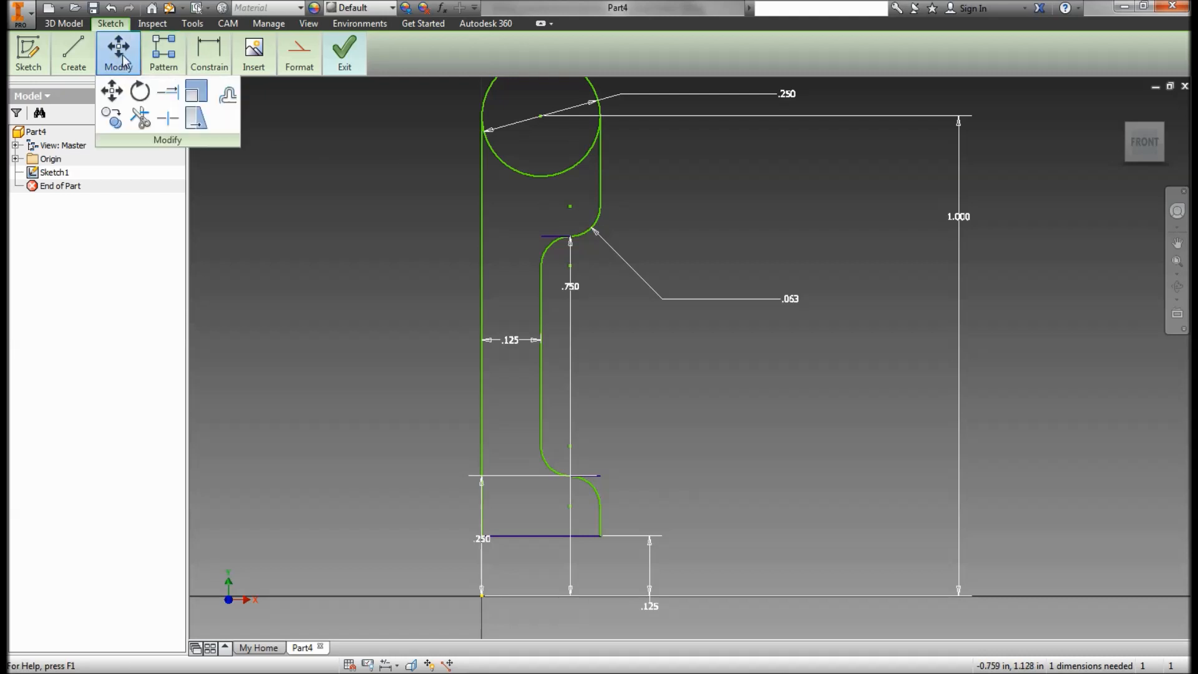
pyautogui.click(141, 121)
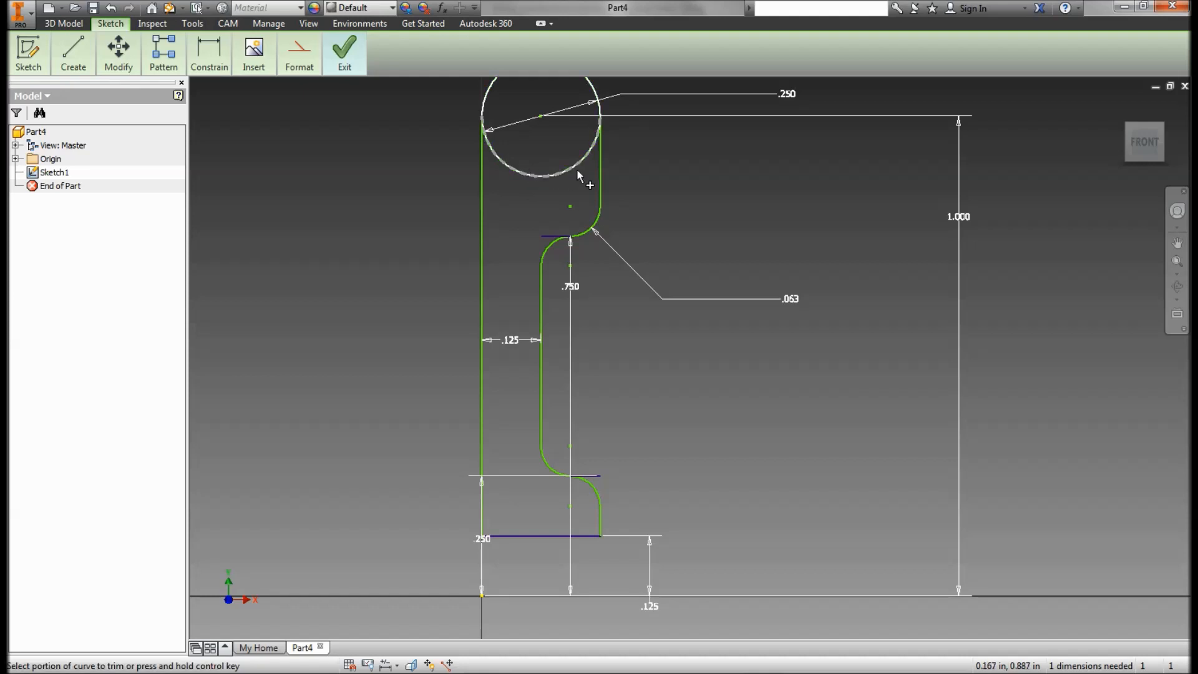
pyautogui.click(539, 177)
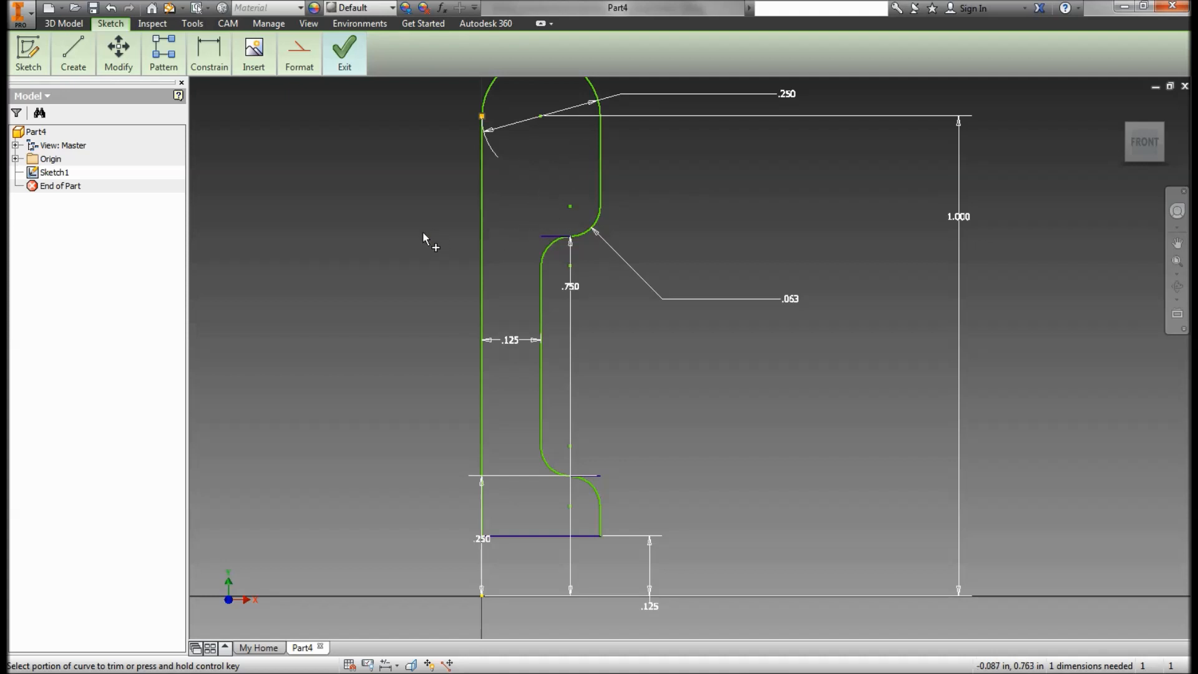
# Step: Draw a horizontal construction line through the origin below the profile, starting about 0.155 in left of the origin
pyautogui.moveTo(70, 55)
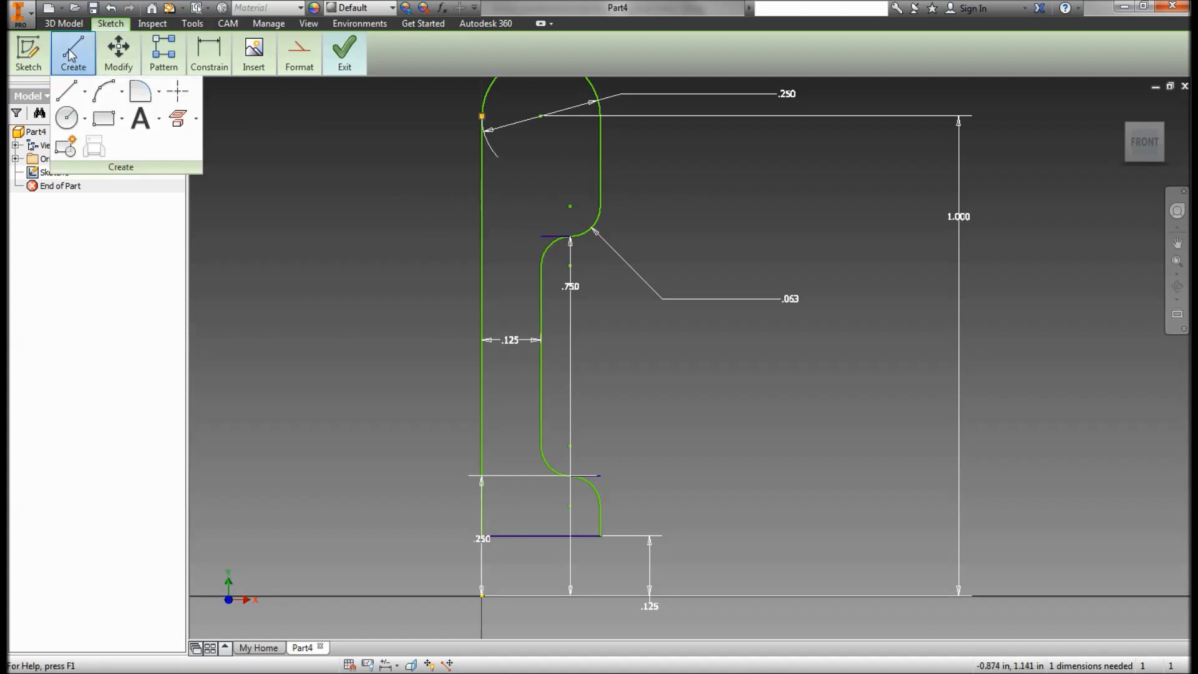
pyautogui.click(68, 93)
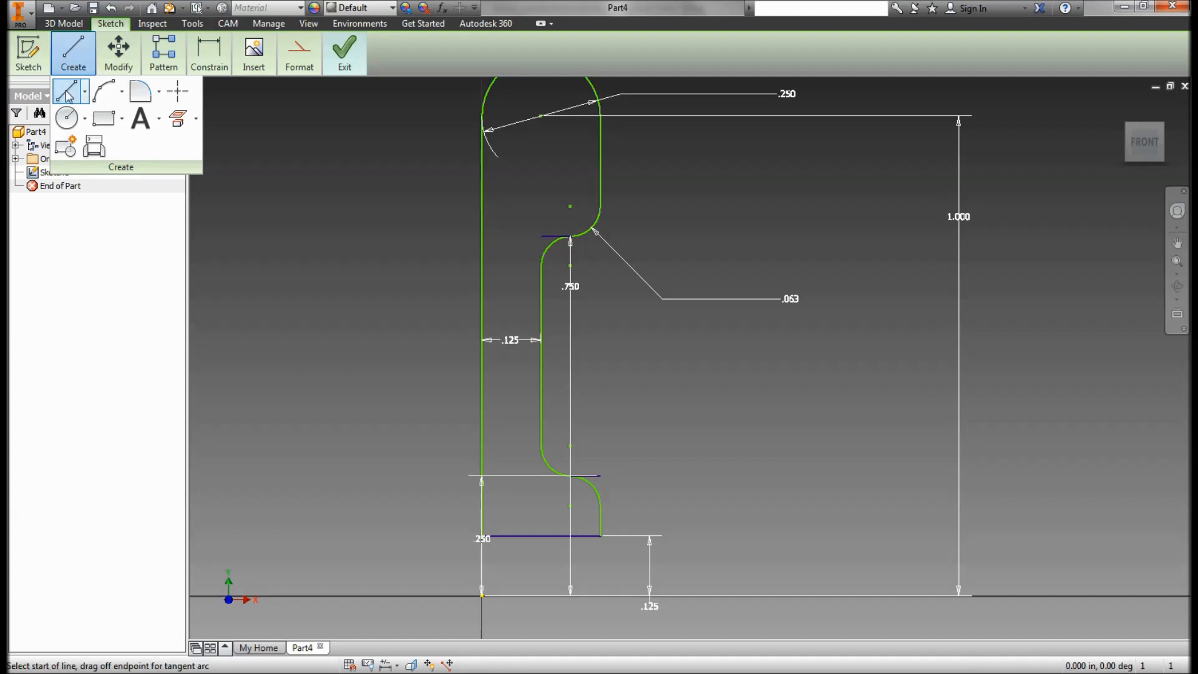
pyautogui.click(297, 55)
pyautogui.click(292, 92)
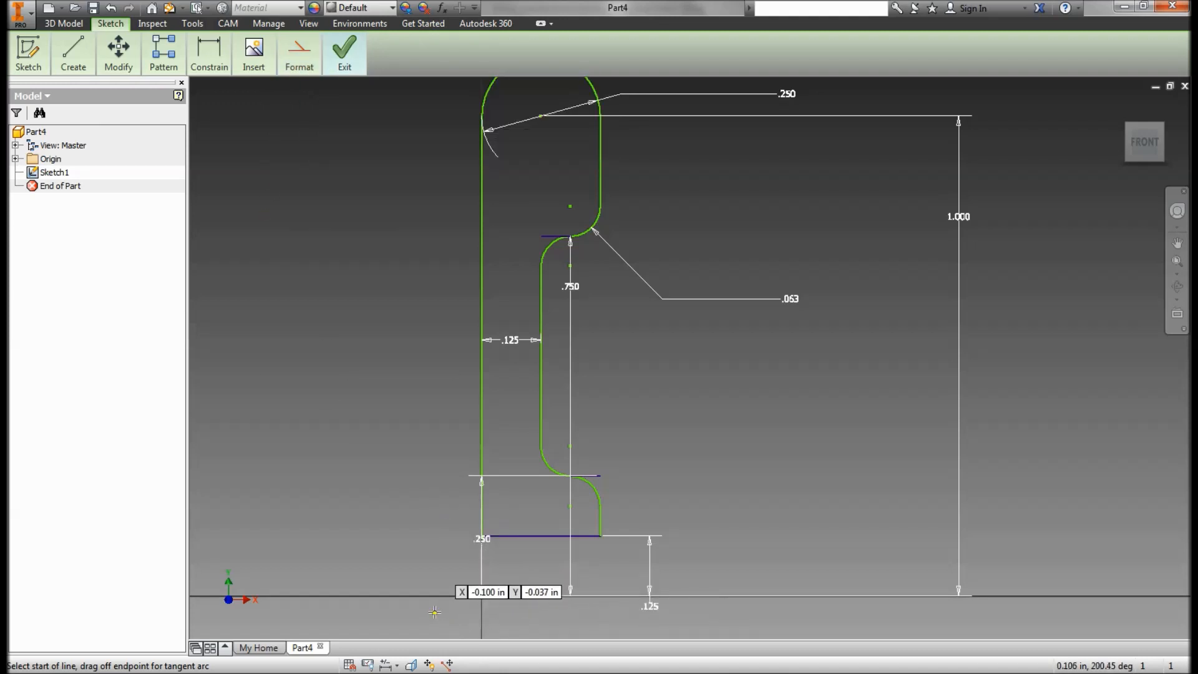
pyautogui.click(408, 595)
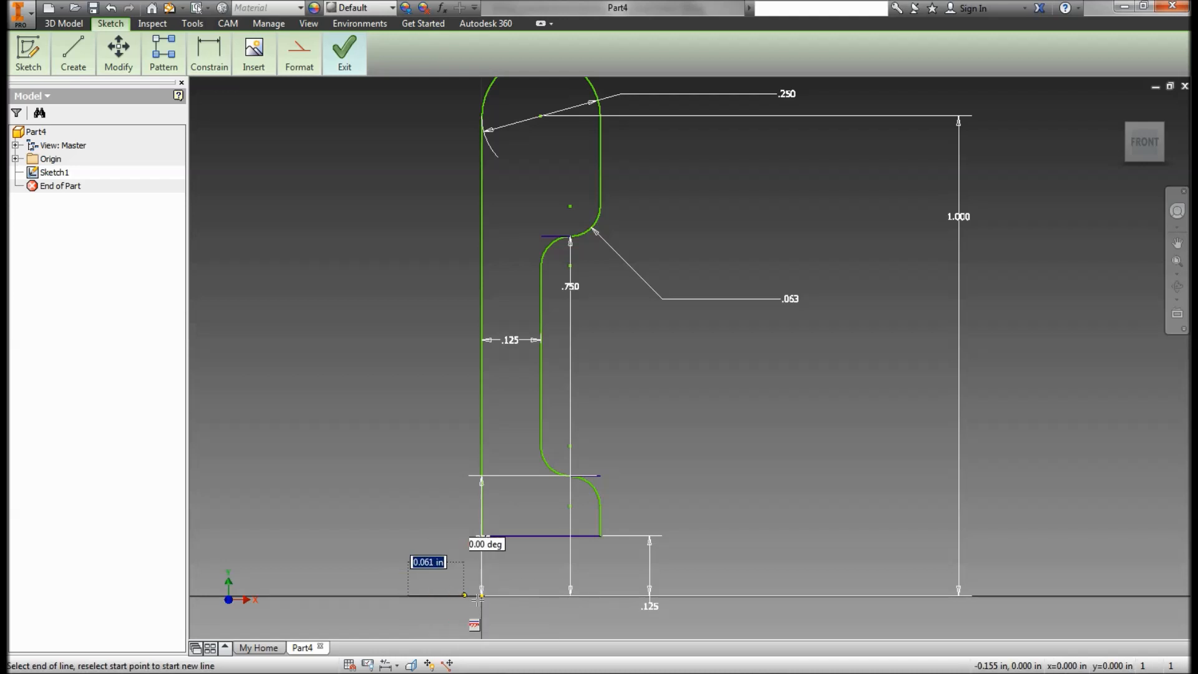
pyautogui.click(672, 596)
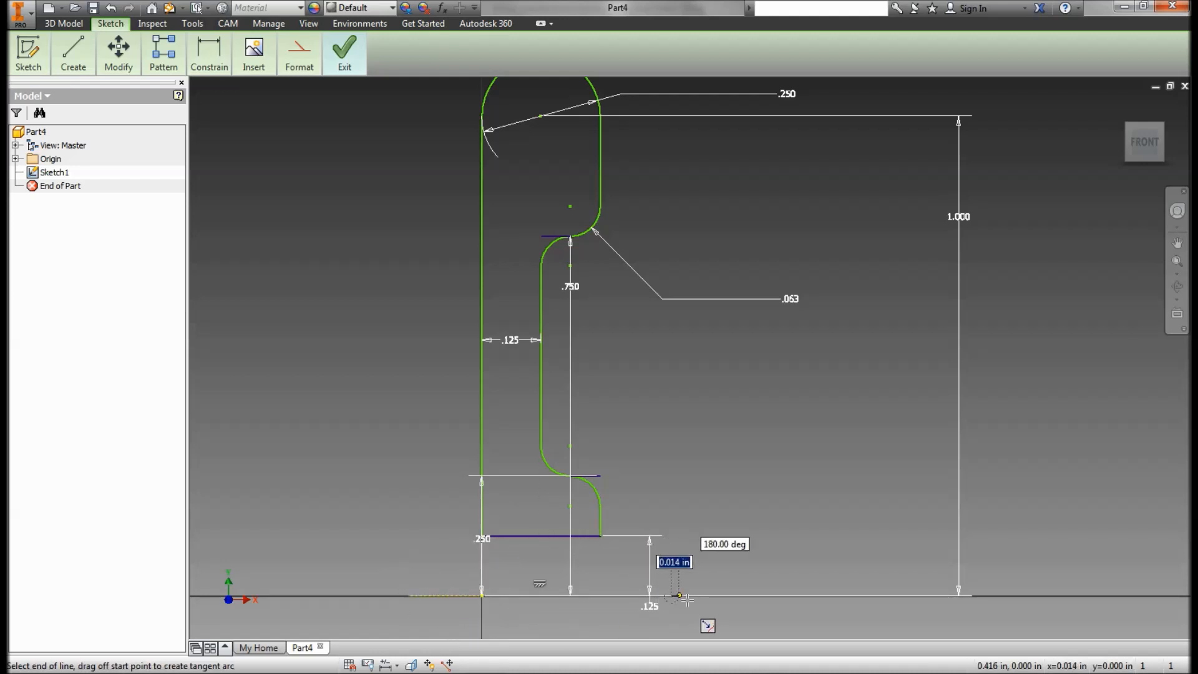
pyautogui.rightClick(804, 528)
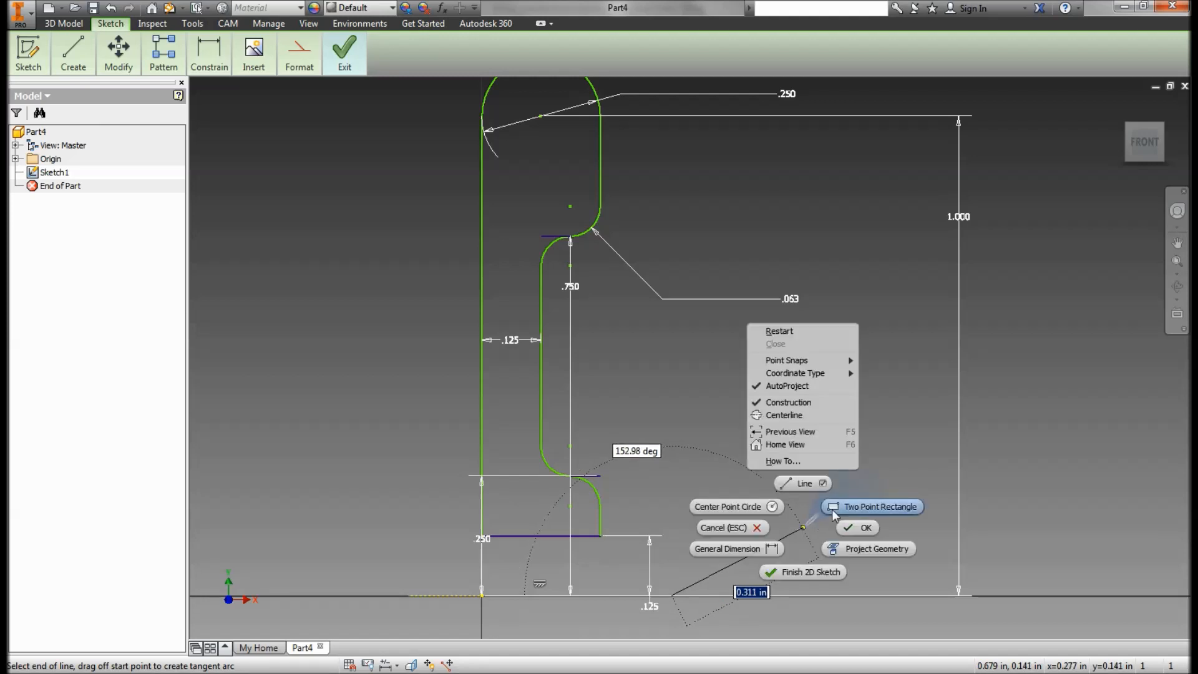
pyautogui.click(853, 531)
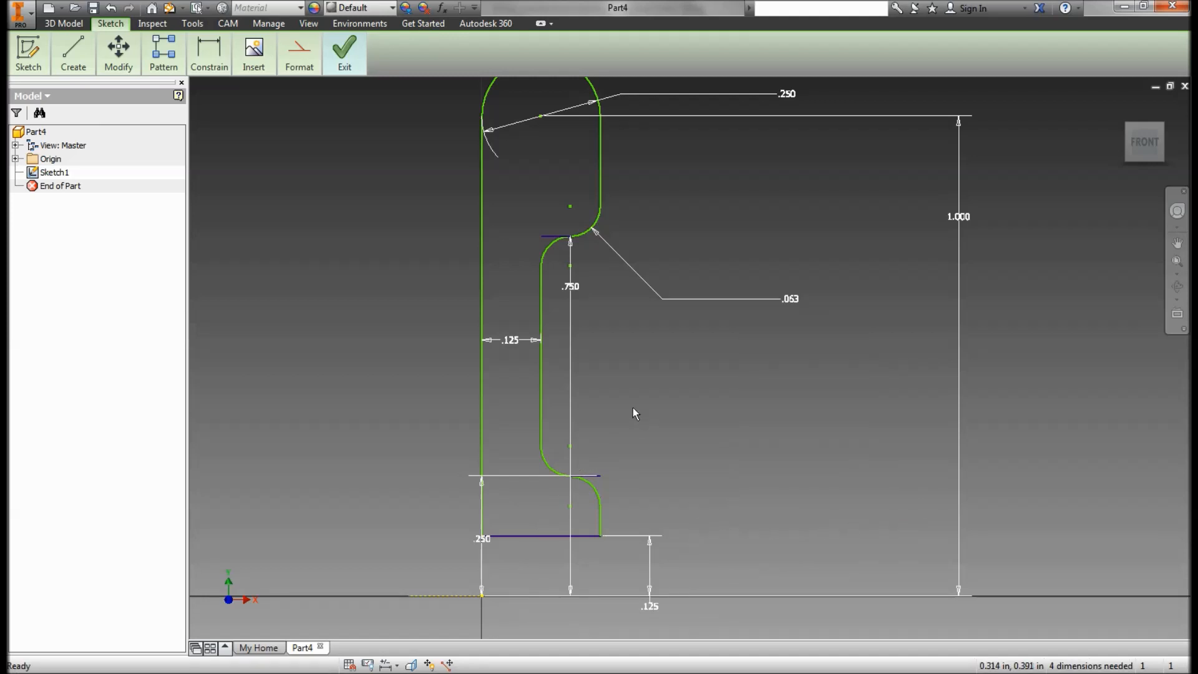
# Step: Finish the sketch and revolve the closed wheel profile a full turn around the horizontal construction line as a solid
pyautogui.click(345, 53)
pyautogui.click(338, 91)
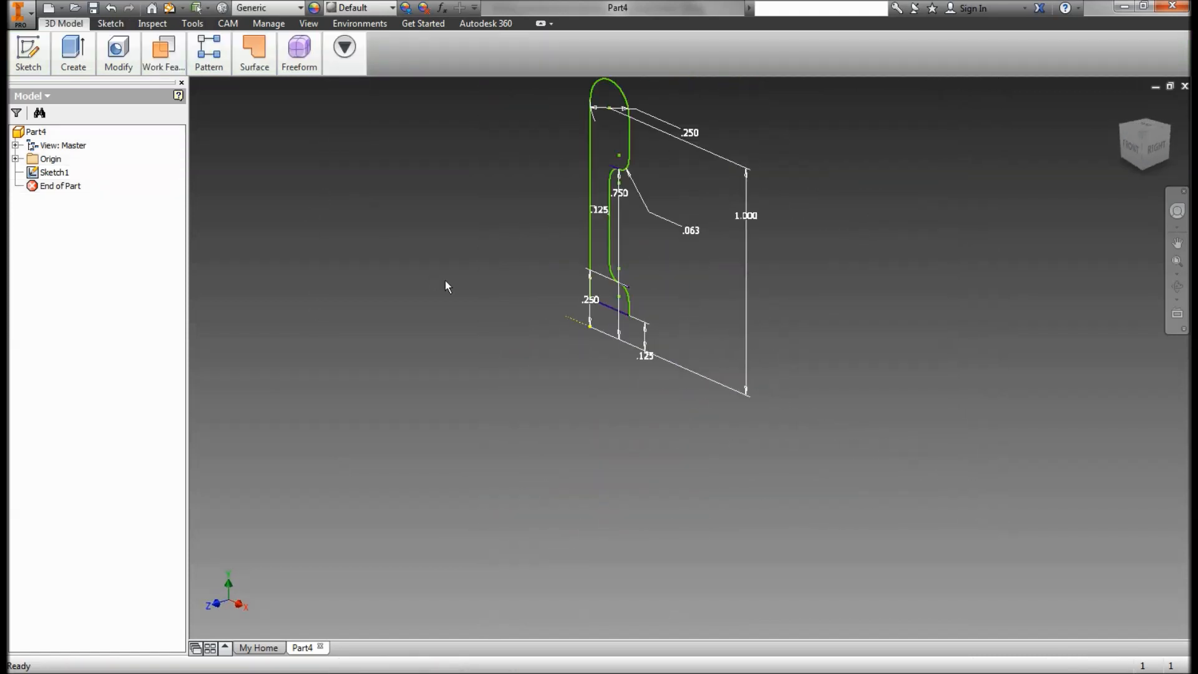
pyautogui.moveTo(72, 55)
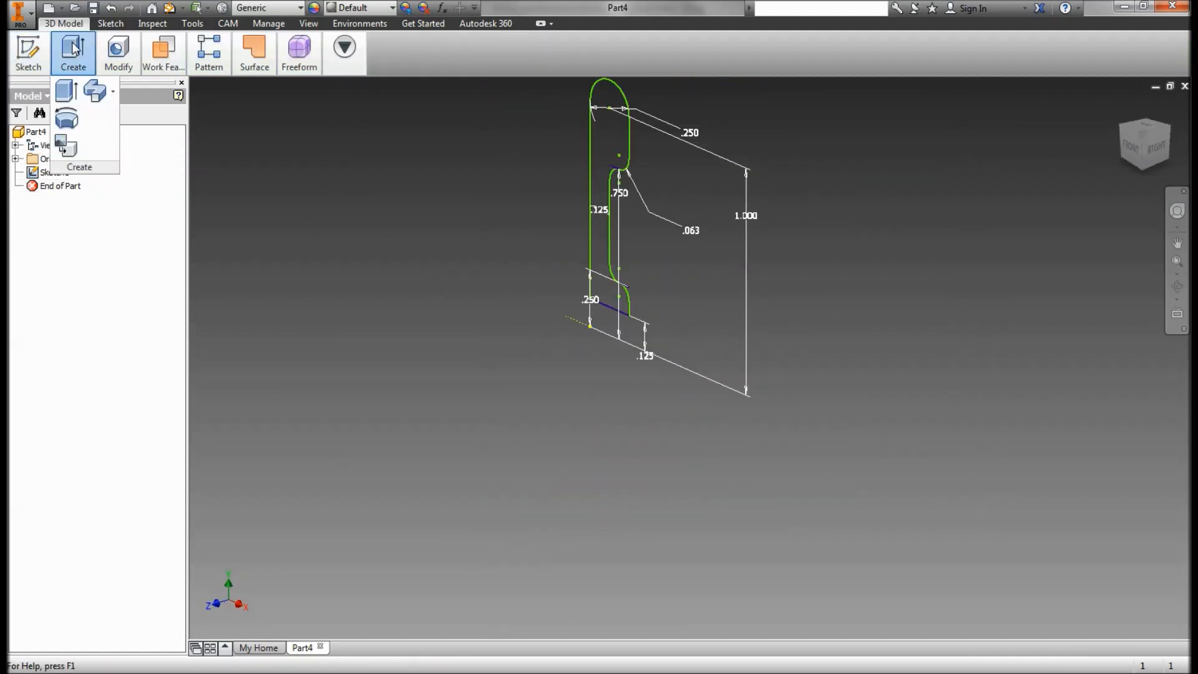
pyautogui.click(67, 125)
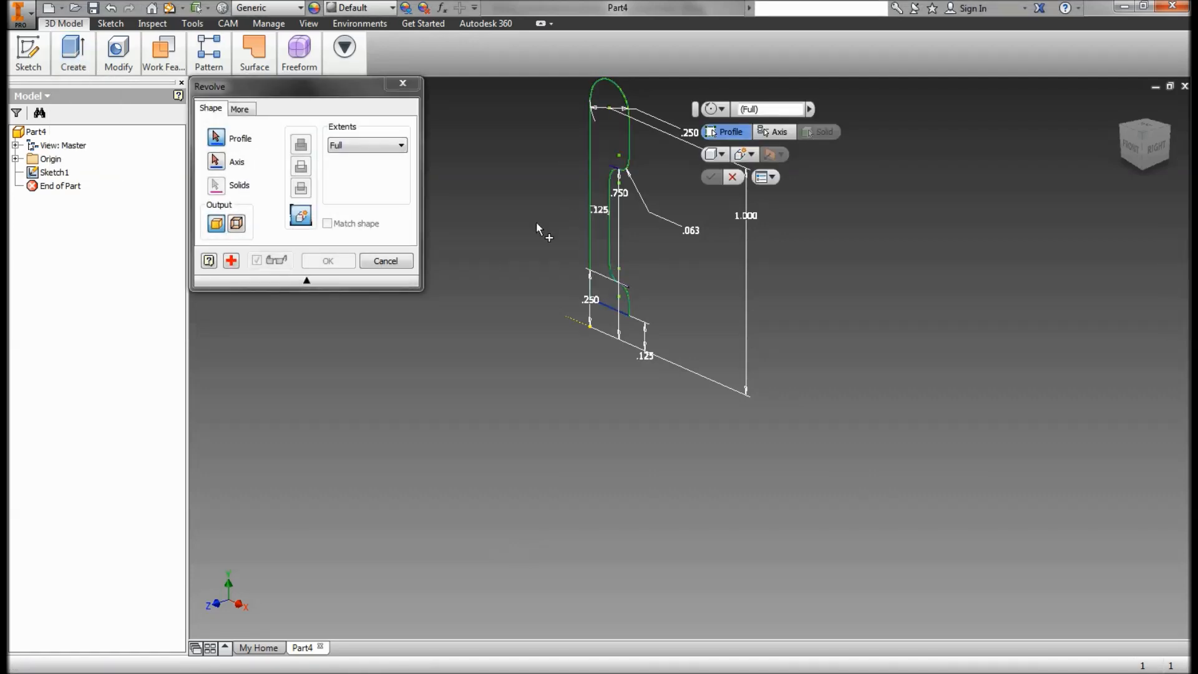
pyautogui.moveTo(331, 91); pyautogui.dragTo(404, 145)
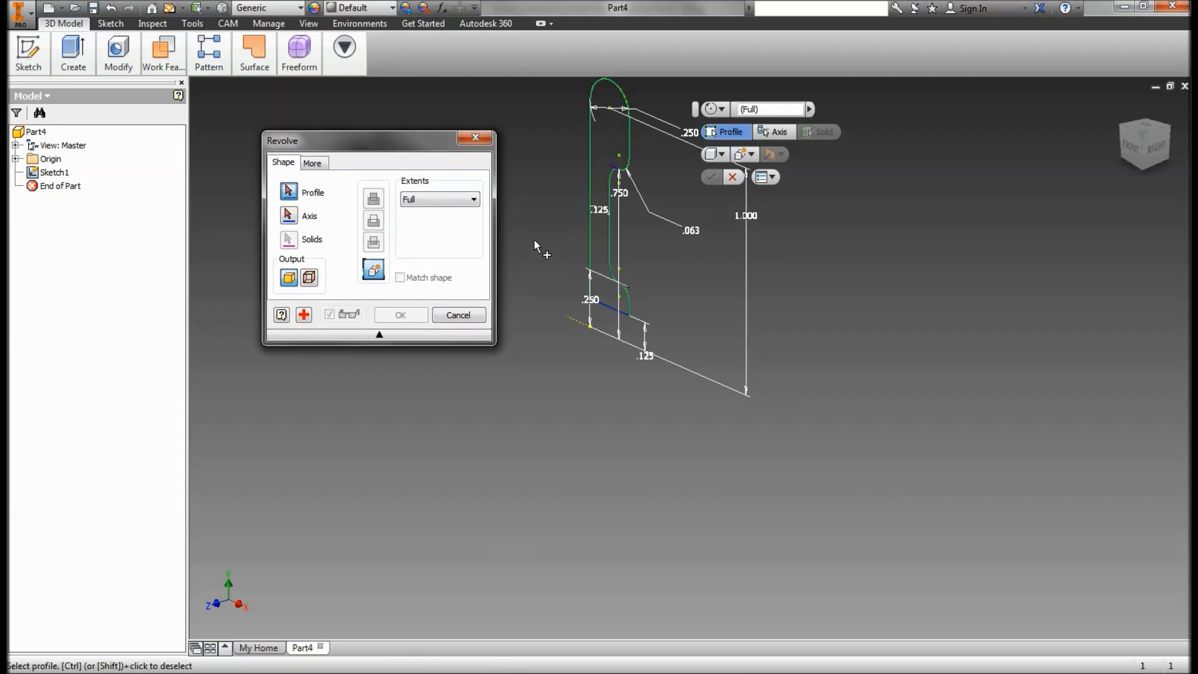
pyautogui.click(599, 154)
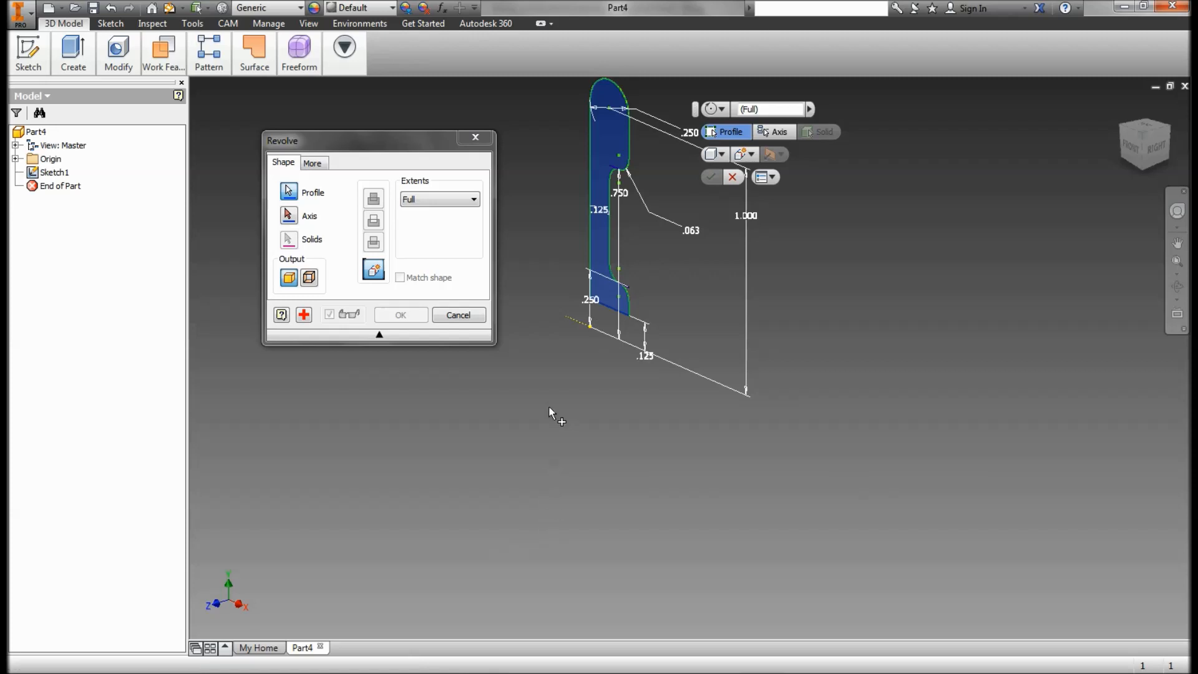
pyautogui.click(287, 216)
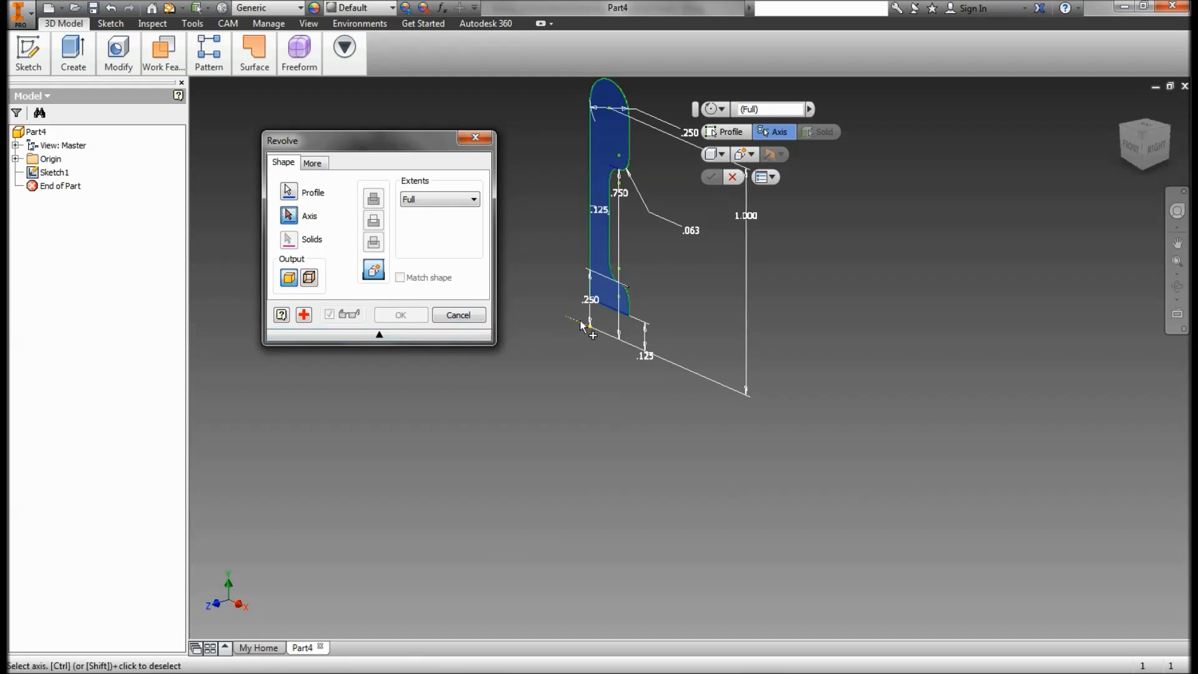
pyautogui.scroll(-2, 580, 325)
pyautogui.scroll(5, 572, 329)
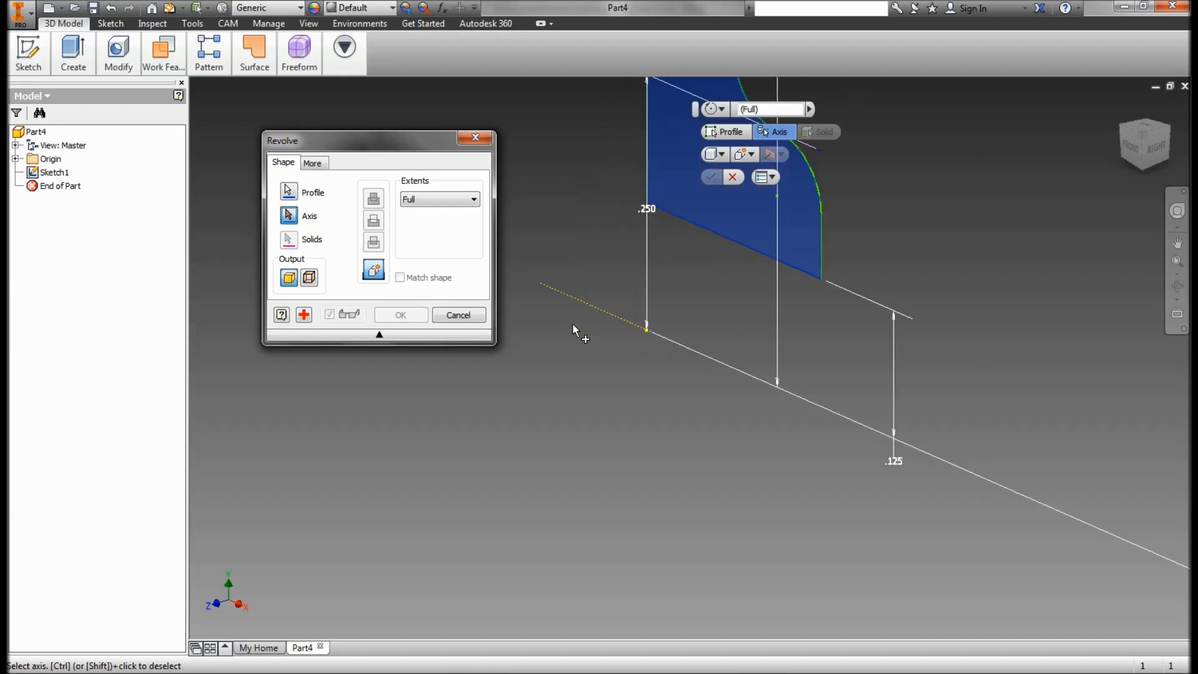
pyautogui.click(611, 317)
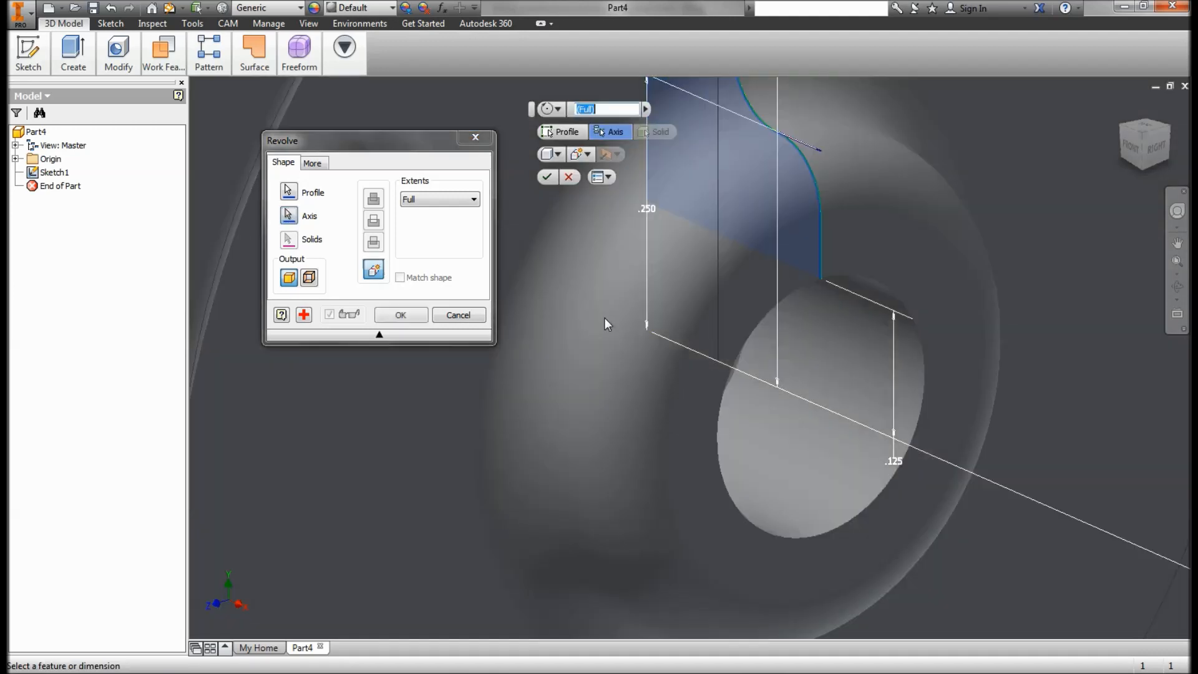
pyautogui.click(545, 178)
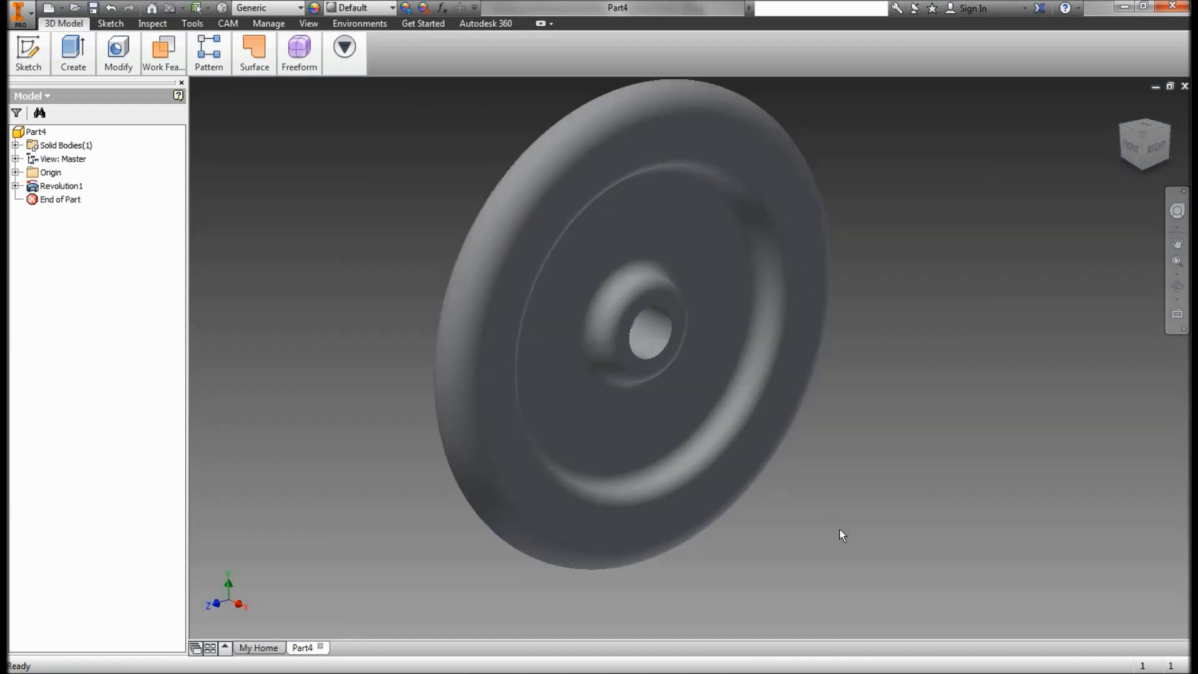